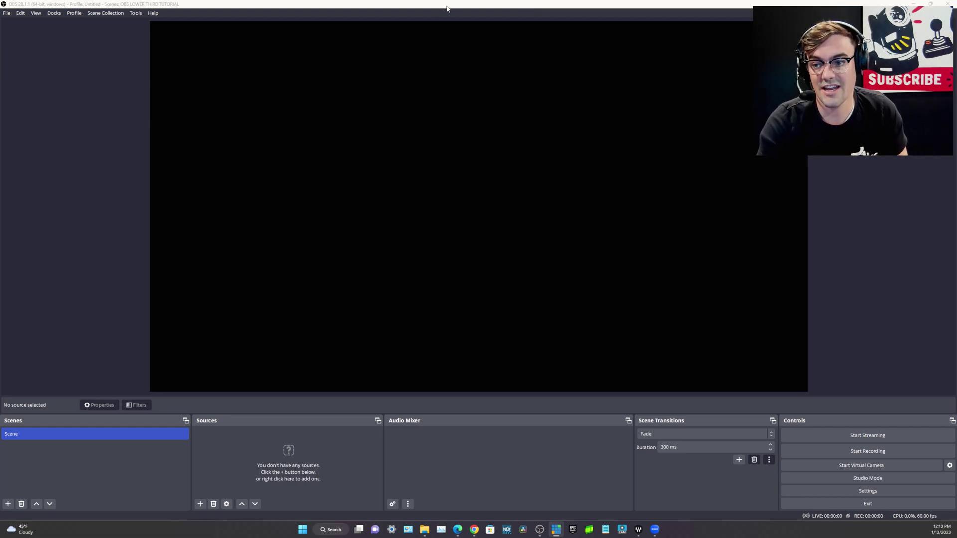
- Shrink the OBS window, search 'openbroadcastersoftware' in a new Chrome tab and open obsproject.com
{"action": "left_click_drag", "start_coordinate": [446, 9], "coordinate": [468, 79]}
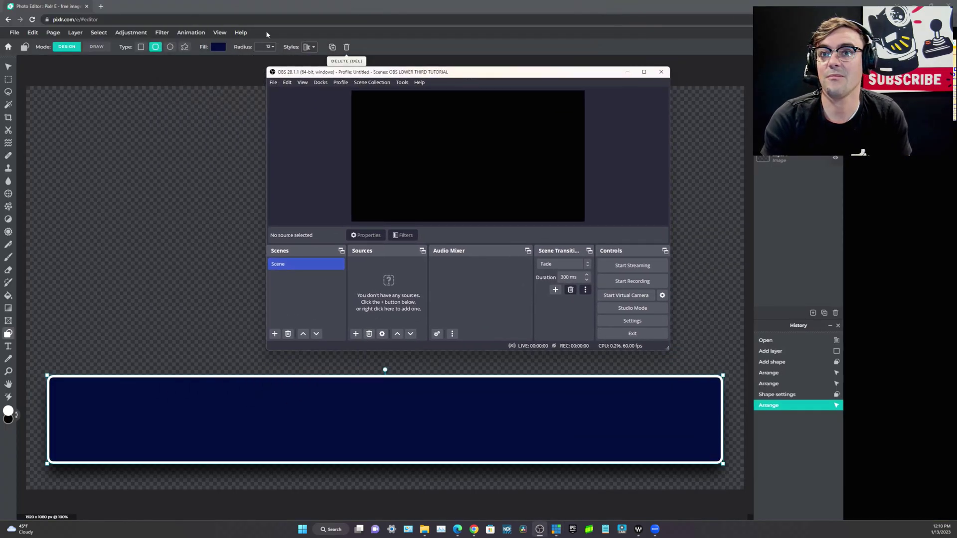
{"action": "left_click", "coordinate": [101, 7]}
{"action": "type", "text": "open"}
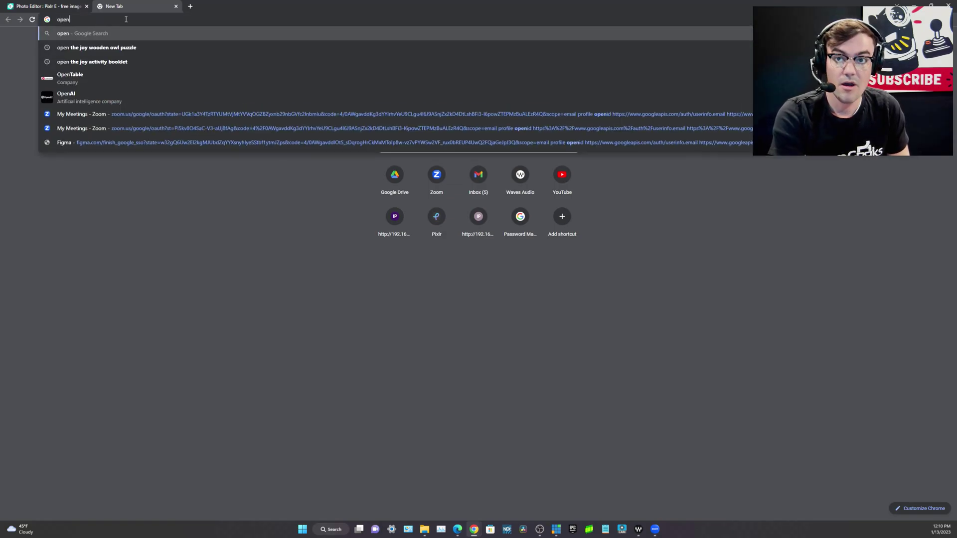
{"action": "type", "text": "broadcast"}
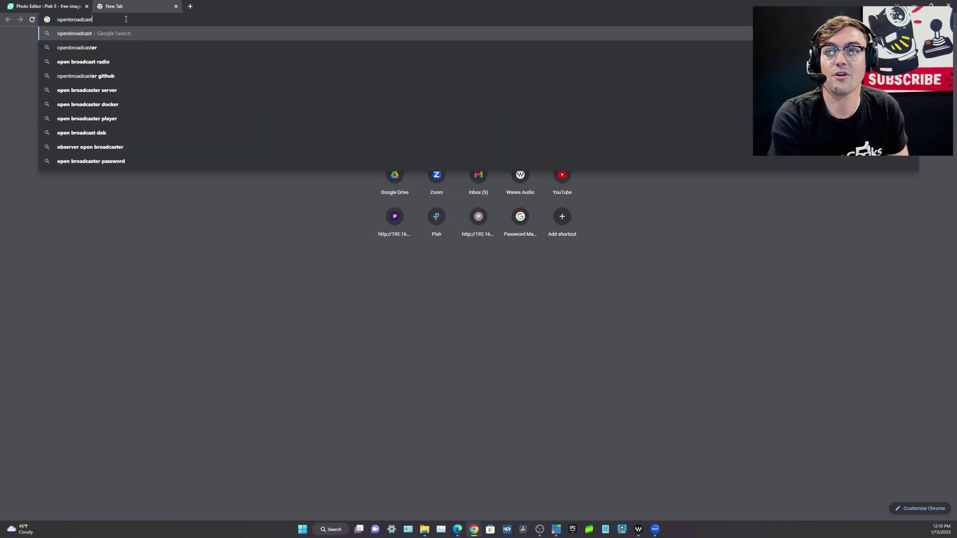
{"action": "type", "text": "ersoftware"}
{"action": "key", "text": "Return"}
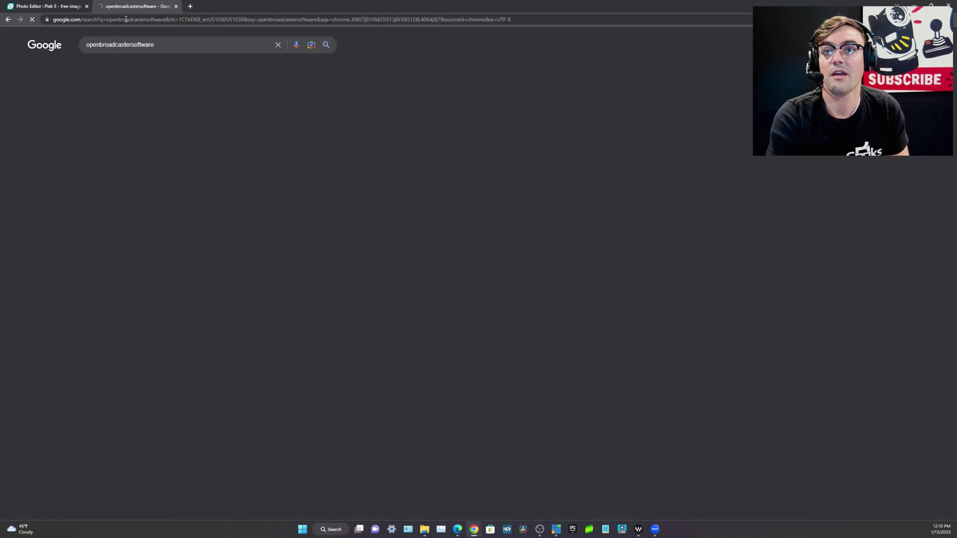
{"action": "left_click", "coordinate": [141, 141]}
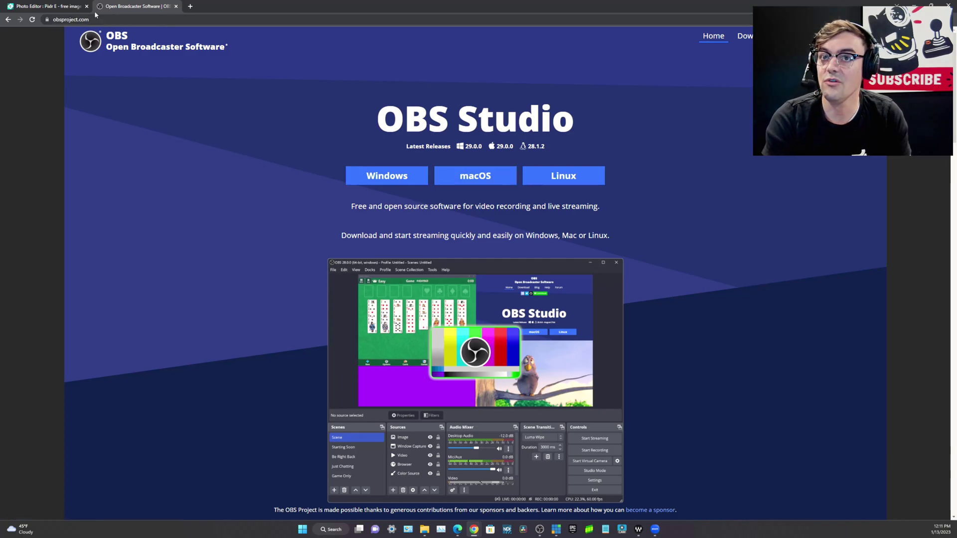
{"action": "left_click", "coordinate": [50, 6]}
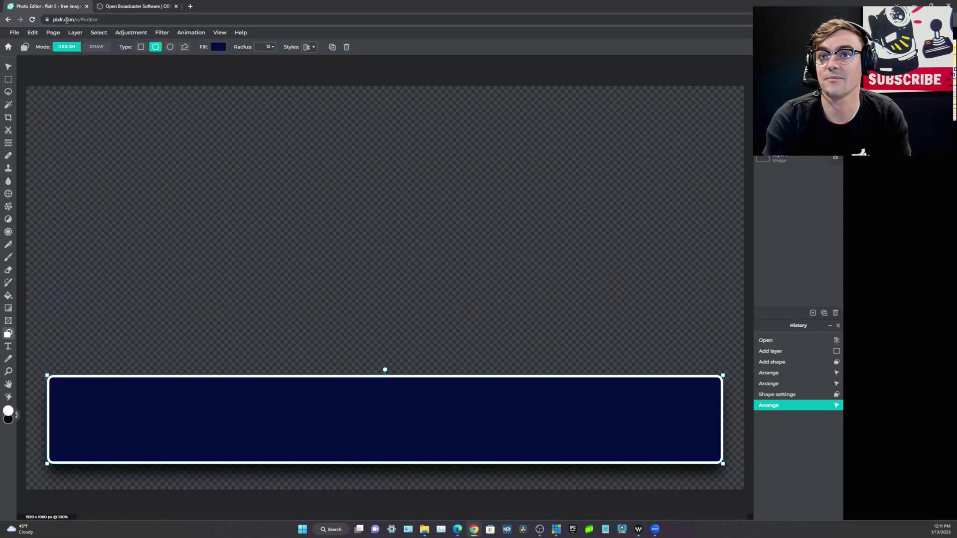
- Load pixlr.com, launch Pixlr E and start a new 1920×1080 project
{"action": "left_click", "coordinate": [67, 20]}
{"action": "type", "text": "pixlr.com"}
{"action": "key", "text": "Return"}
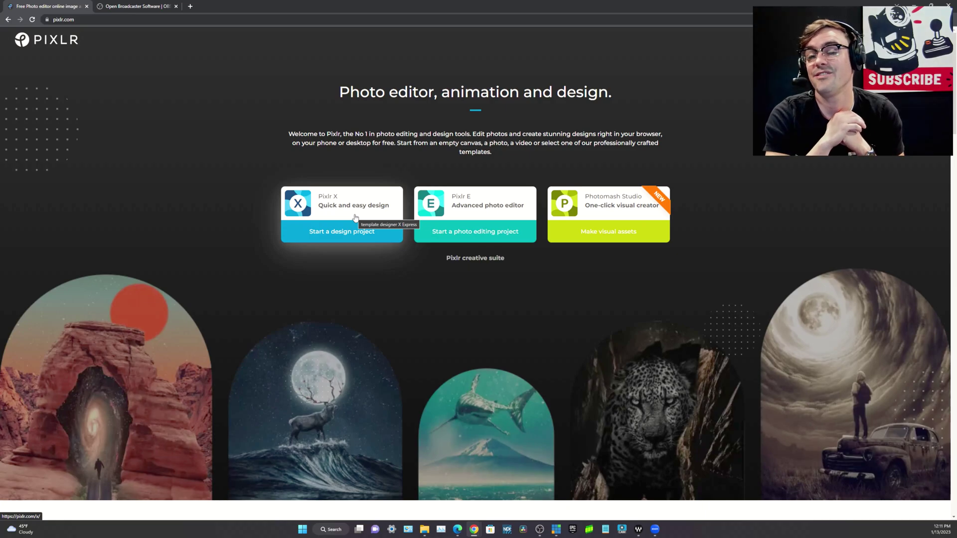
{"action": "left_click", "coordinate": [443, 226]}
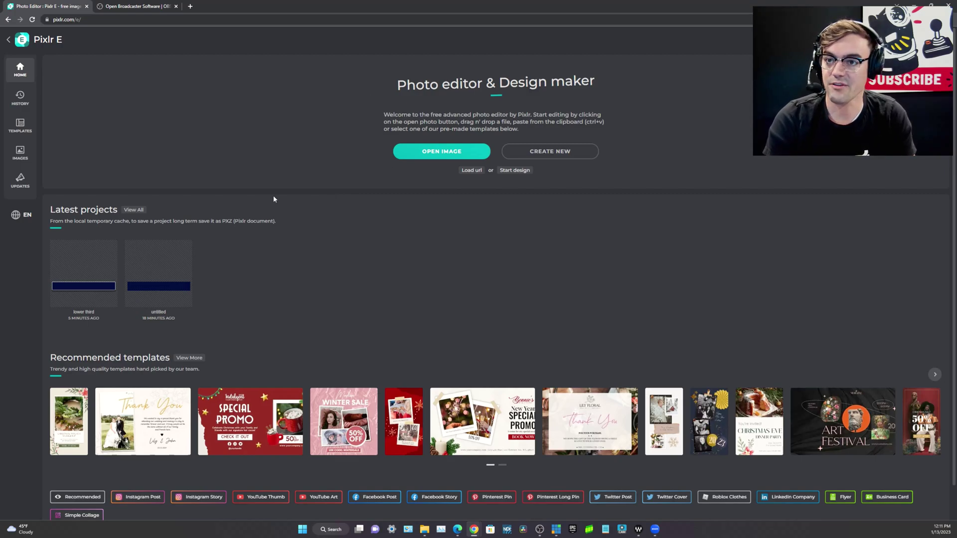
{"action": "left_click", "coordinate": [528, 152]}
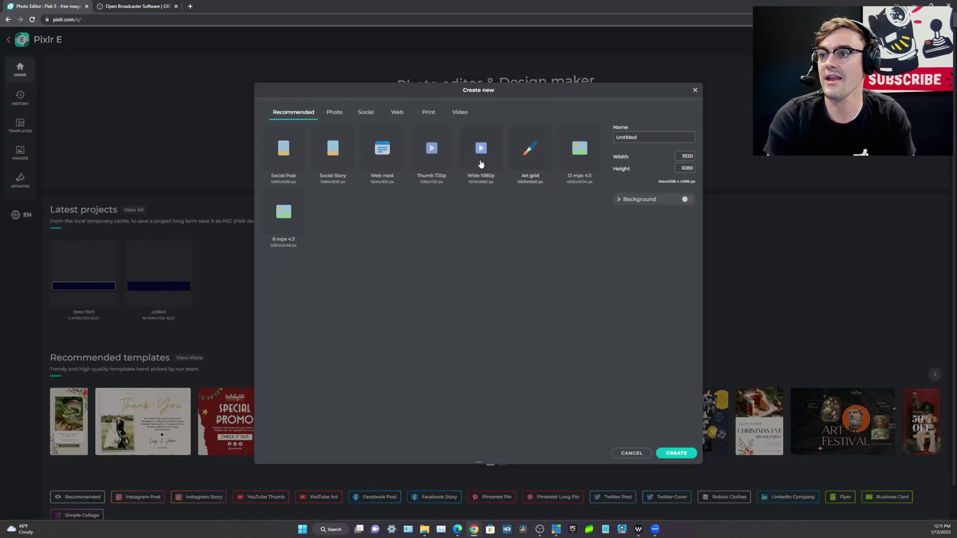
- Name the new project 'Lower Third PNG' and create it at Wide 1080p, 1920×1080
{"action": "double_click", "coordinate": [634, 138]}
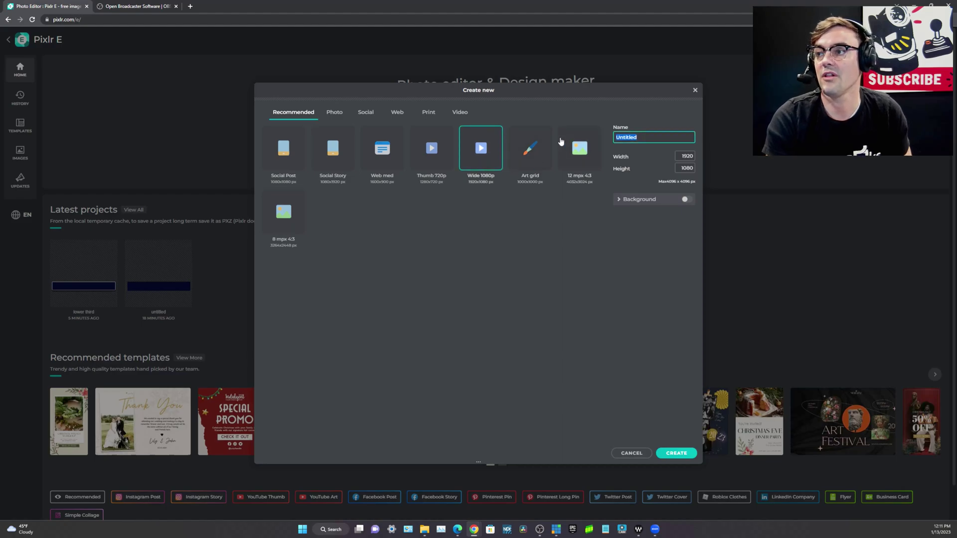
{"action": "type", "text": "Lower Thir"}
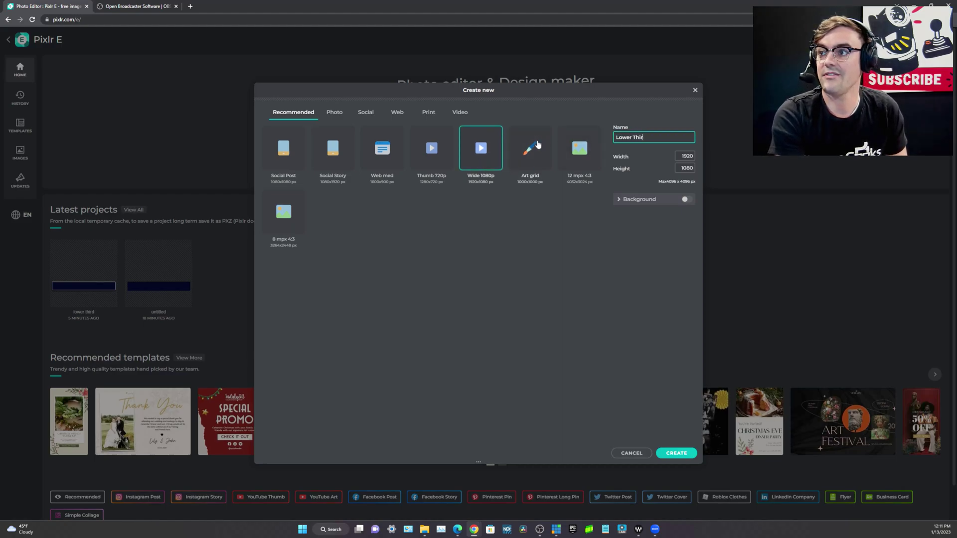
{"action": "type", "text": "d PNG"}
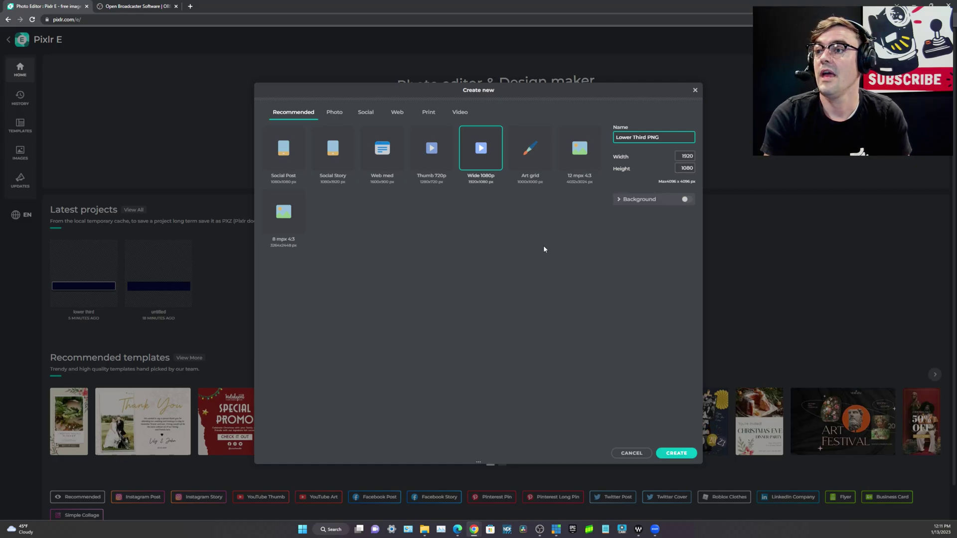
{"action": "left_click", "coordinate": [676, 453]}
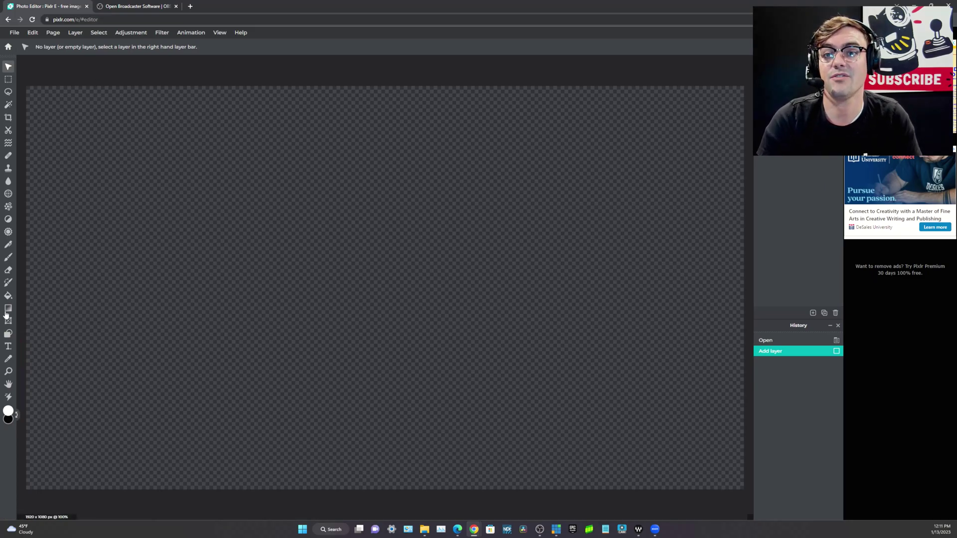
- Draw a wide white rectangle across the bottom of the canvas with the Shape tool
{"action": "left_click", "coordinate": [8, 334]}
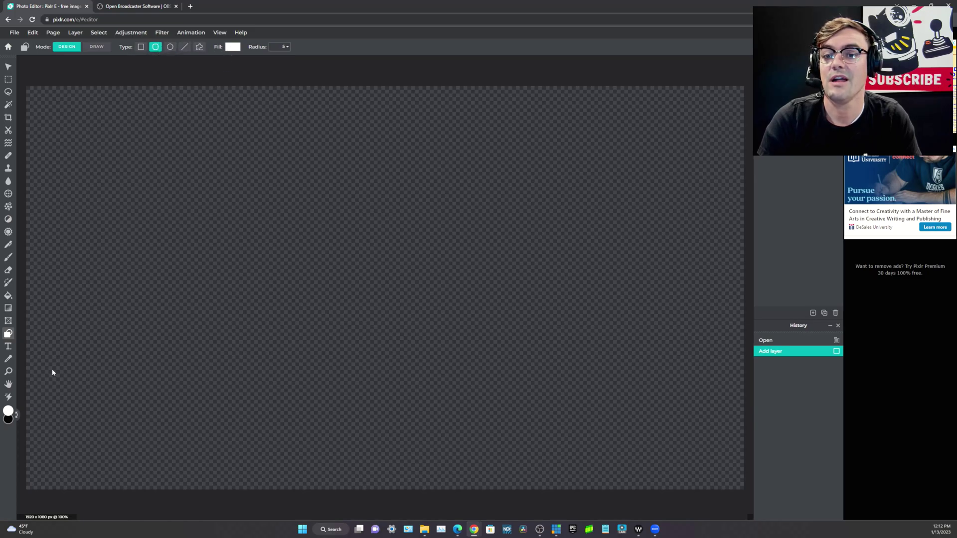
{"action": "left_click_drag", "start_coordinate": [40, 350], "coordinate": [722, 462]}
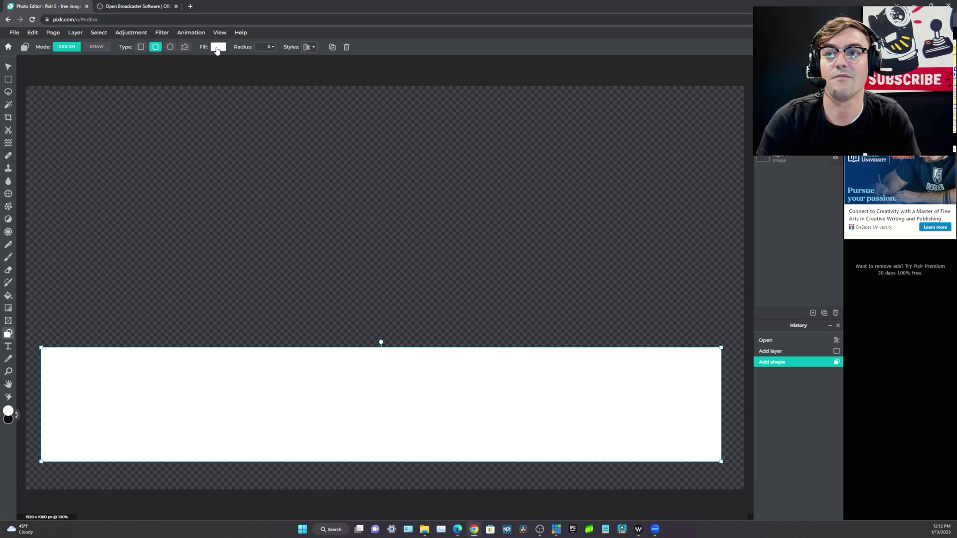
{"action": "key", "text": "alt+Tab"}
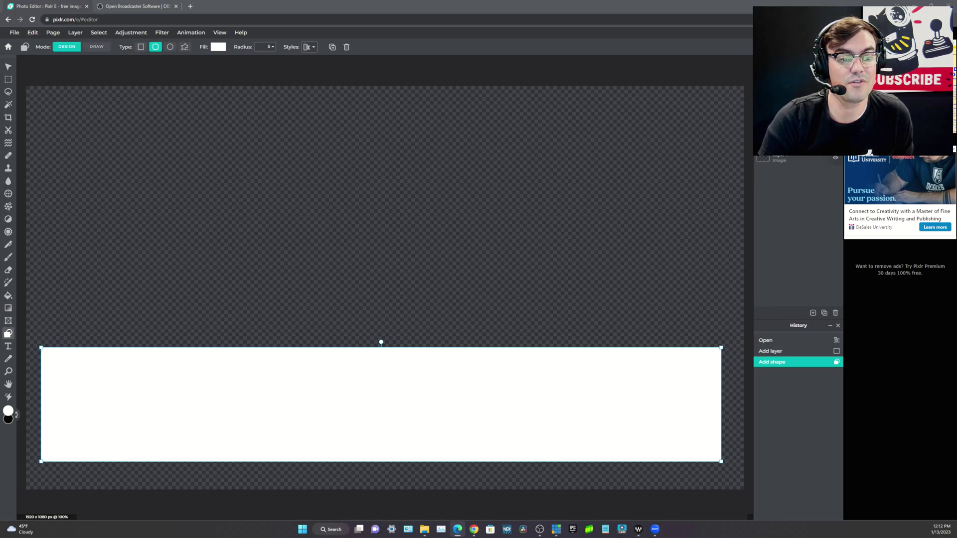
{"action": "left_click", "coordinate": [222, 49]}
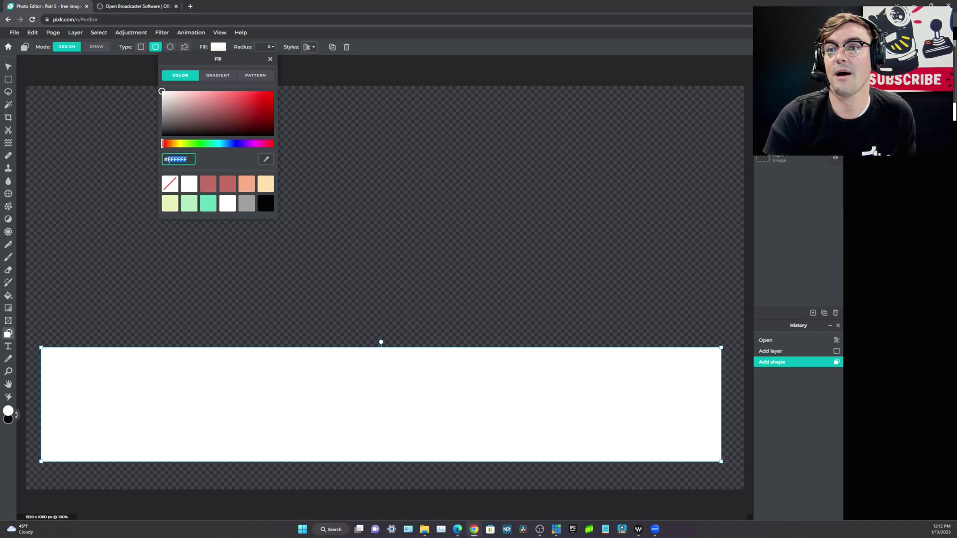
- Fill the rectangle navy #000928, then make it slightly smaller and centre it near the bottom
{"action": "key", "text": "Return"}
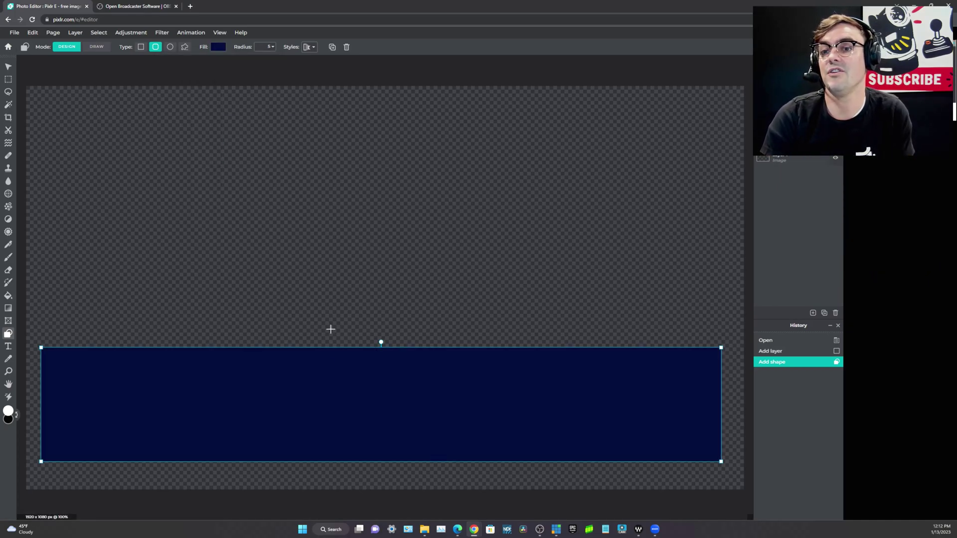
{"action": "mouse_move", "coordinate": [274, 395]}
{"action": "left_mouse_down"}
{"action": "mouse_move", "coordinate": [269, 387]}
{"action": "mouse_move", "coordinate": [278, 406]}
{"action": "left_mouse_up"}
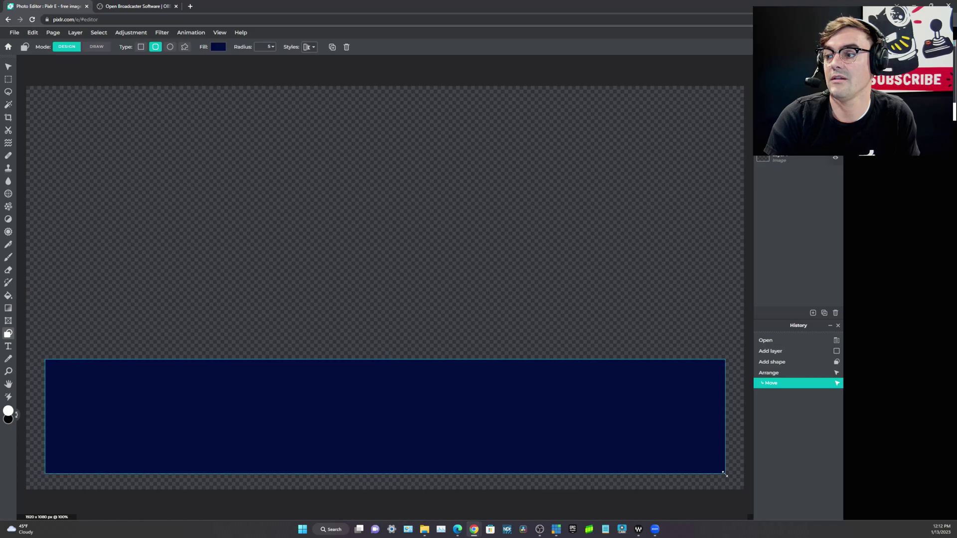
{"action": "left_click_drag", "start_coordinate": [725, 474], "coordinate": [692, 461]}
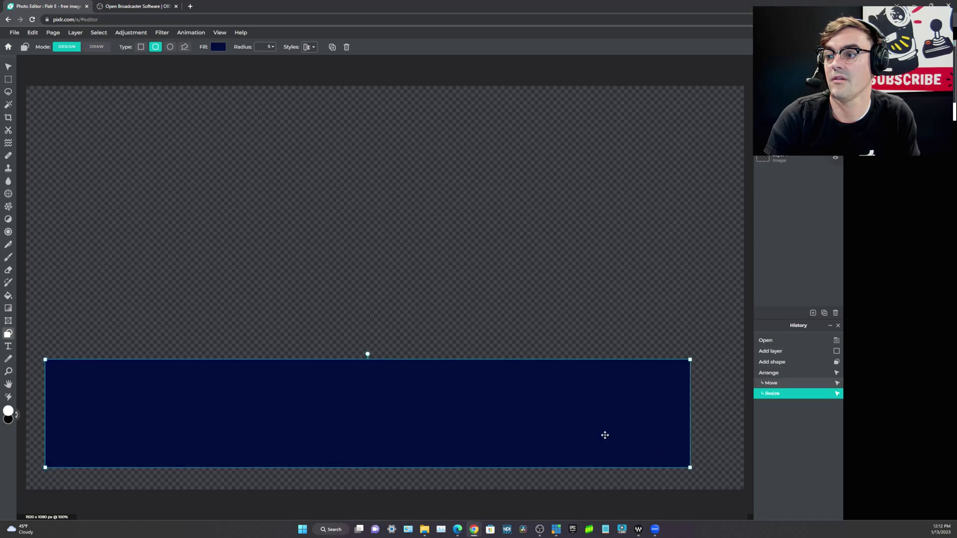
{"action": "left_click_drag", "start_coordinate": [605, 435], "coordinate": [623, 437]}
- Round the rectangle's corners to radius 18
{"action": "left_click", "coordinate": [270, 47]}
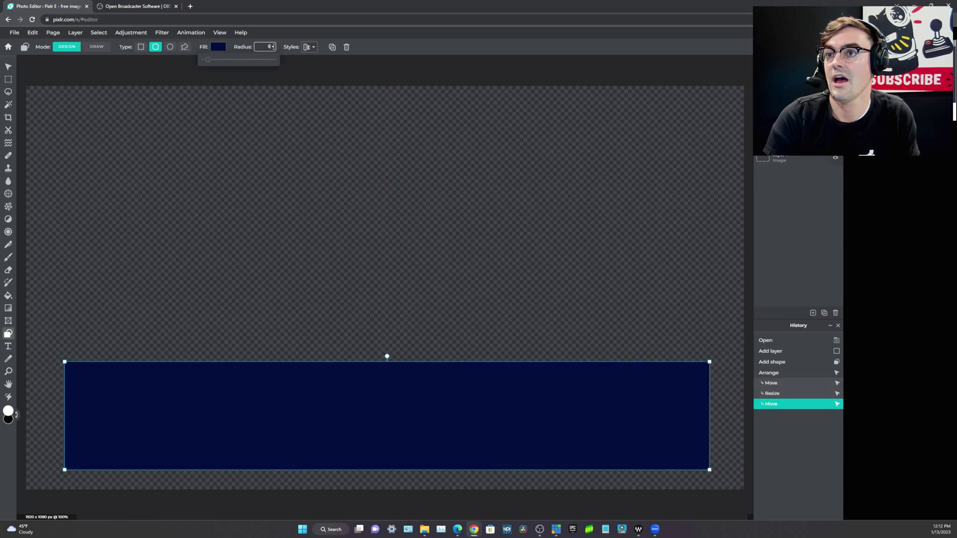
{"action": "left_click", "coordinate": [217, 60]}
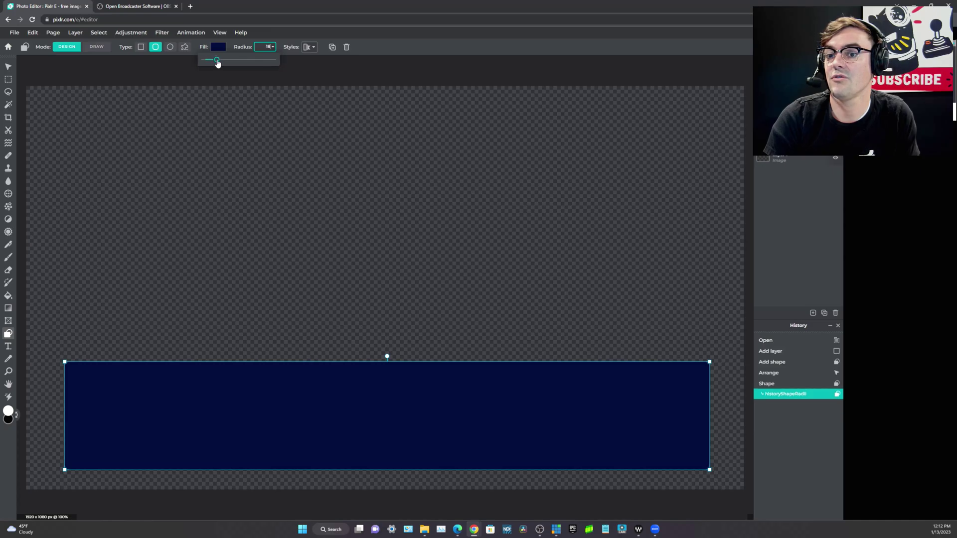
{"action": "left_click", "coordinate": [307, 47]}
- Add a size 5 white outline and a drop shadow to the rectangle
{"action": "left_click", "coordinate": [341, 78]}
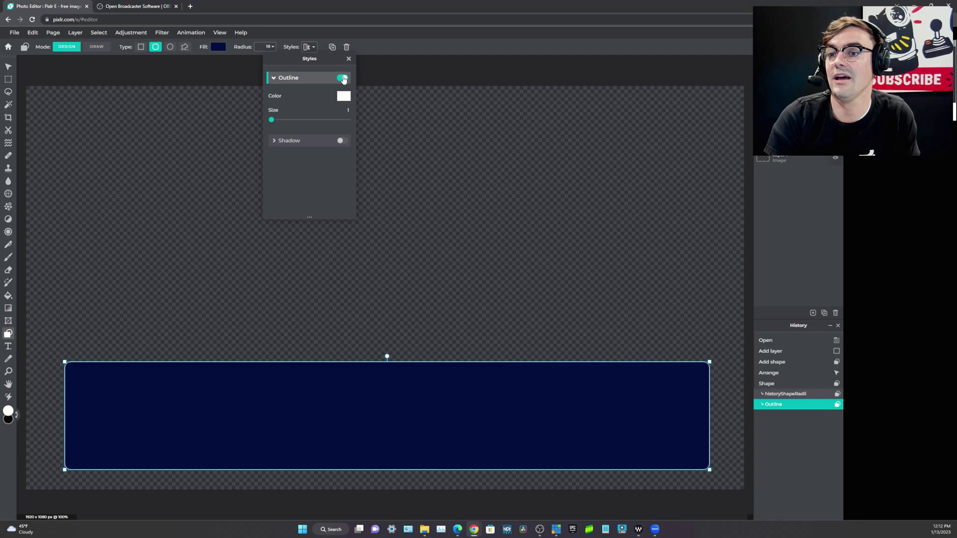
{"action": "left_click_drag", "start_coordinate": [272, 120], "coordinate": [275, 120]}
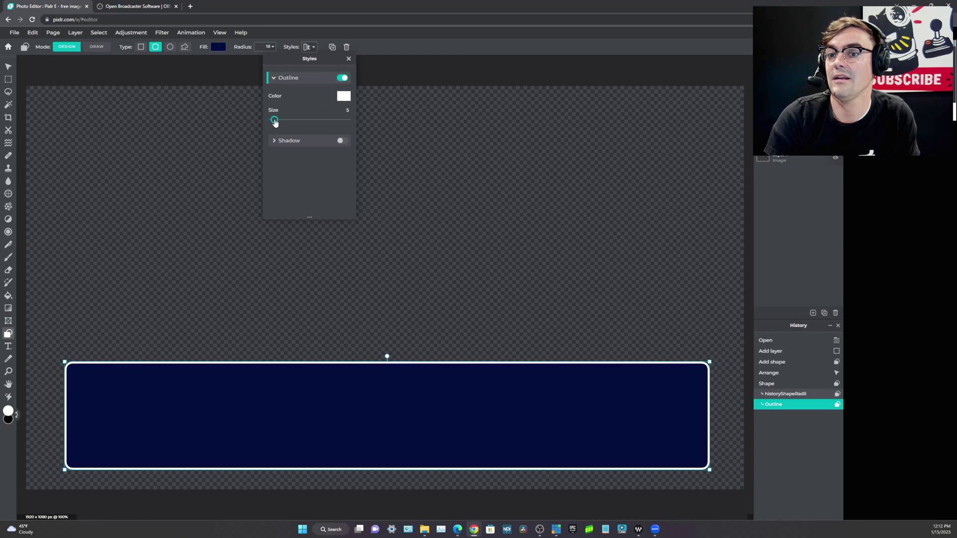
{"action": "left_click", "coordinate": [341, 140]}
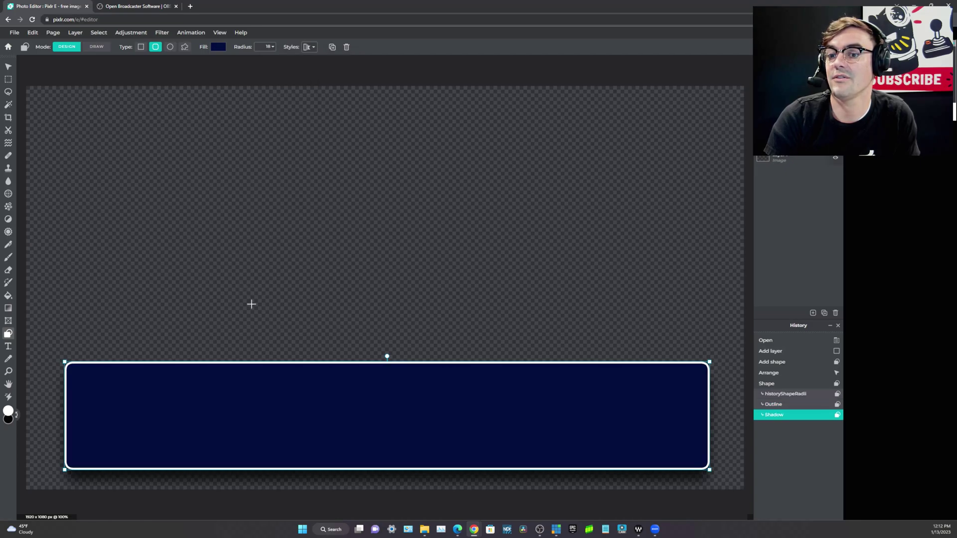
- Move the navy bar into place near the bottom and reduce its corner radius to 10
{"action": "left_click_drag", "start_coordinate": [291, 381], "coordinate": [290, 374]}
{"action": "left_click_drag", "start_coordinate": [405, 382], "coordinate": [412, 382]}
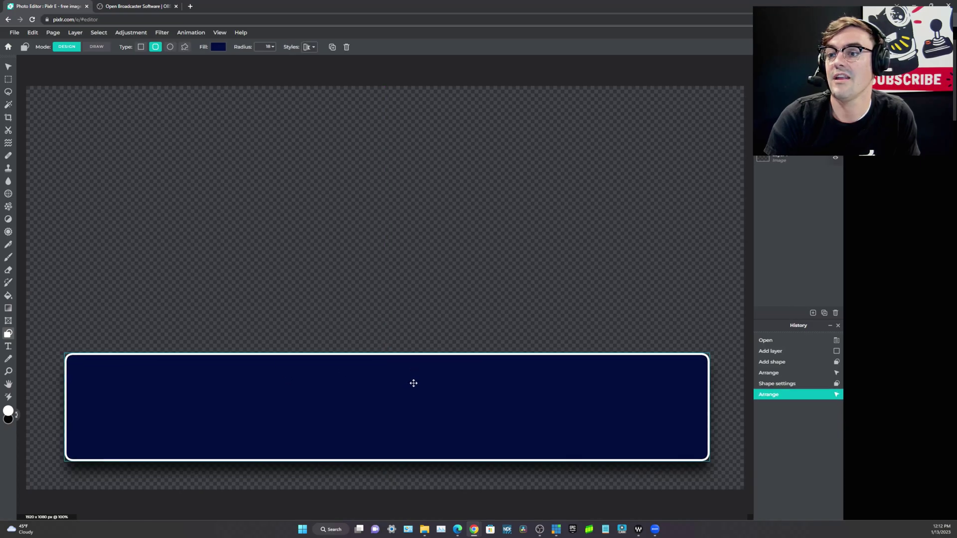
{"action": "left_click", "coordinate": [393, 362]}
{"action": "left_click", "coordinate": [267, 47]}
{"action": "left_click_drag", "start_coordinate": [221, 60], "coordinate": [211, 61]}
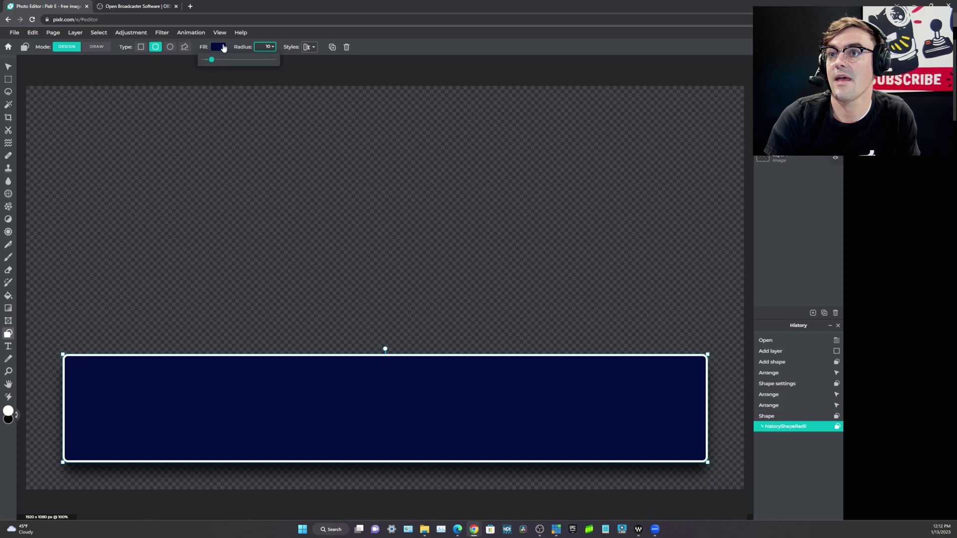
- Thin the white outline to size 2 and commit the shape
{"action": "left_click", "coordinate": [310, 47]}
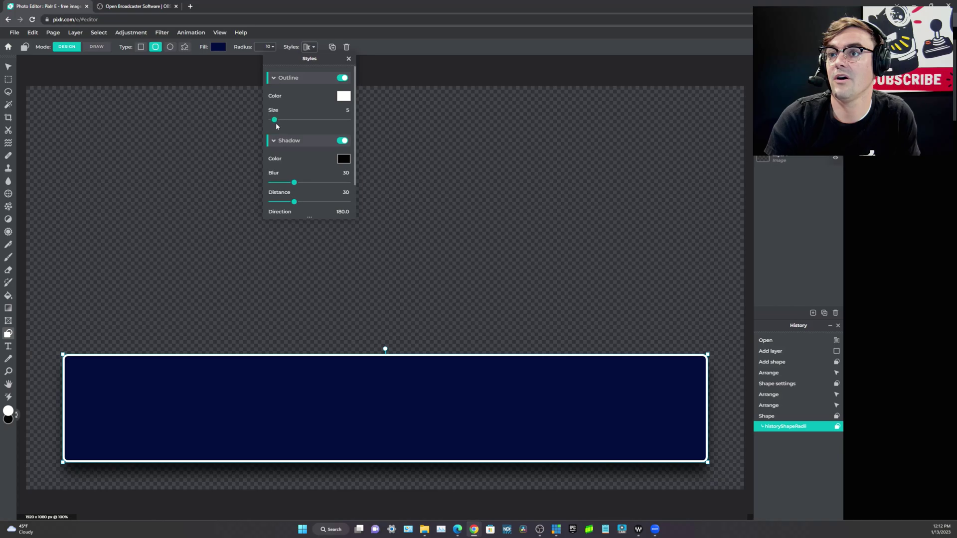
{"action": "left_click_drag", "start_coordinate": [277, 125], "coordinate": [273, 125]}
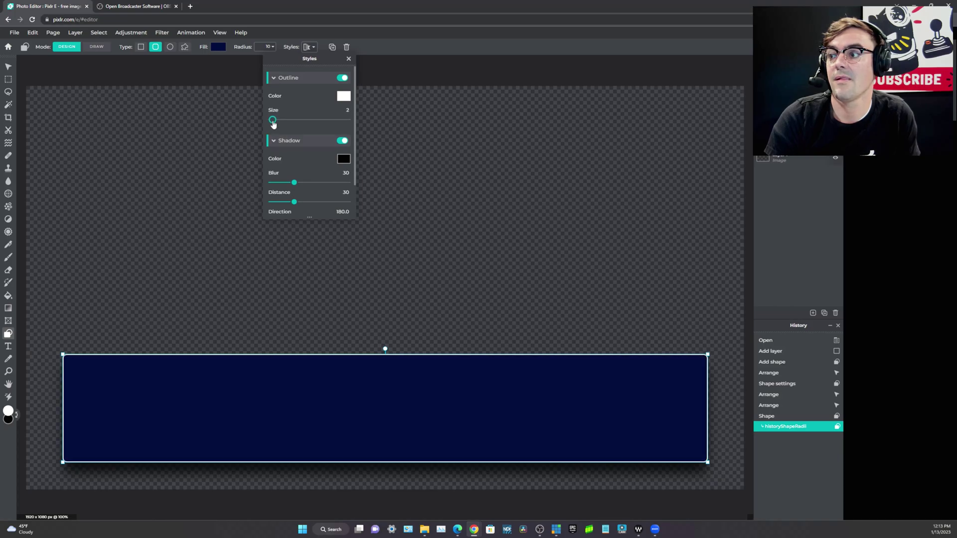
{"action": "left_click", "coordinate": [176, 195]}
{"action": "left_click", "coordinate": [227, 190]}
- Export the banner as a transparent PNG named Lower Third PNG into NEW BLUE COURSE
{"action": "left_click", "coordinate": [14, 32]}
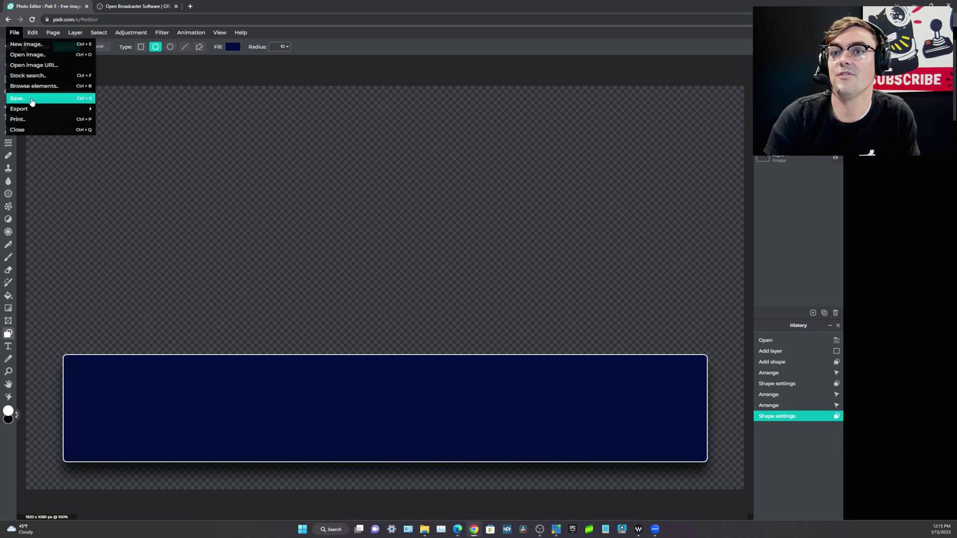
{"action": "left_click", "coordinate": [17, 98]}
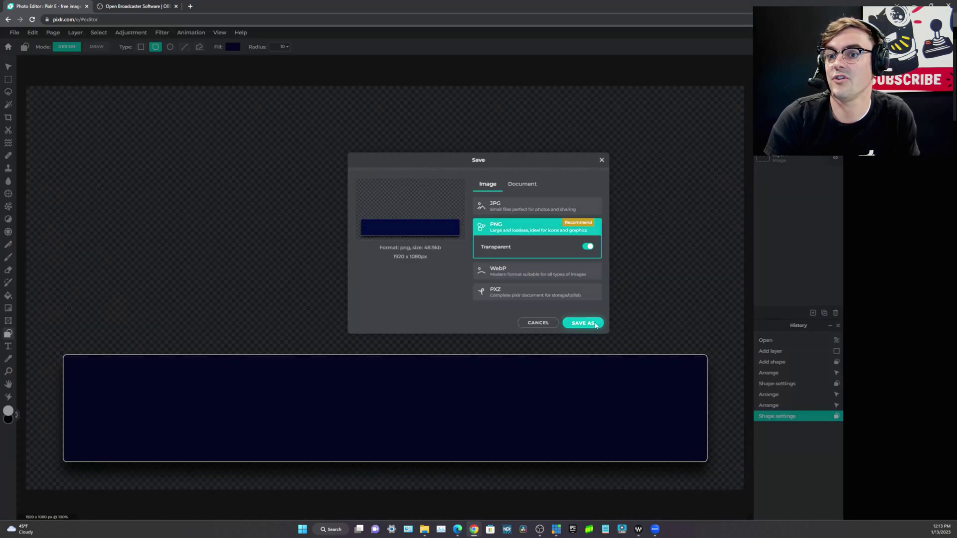
{"action": "left_click", "coordinate": [582, 323]}
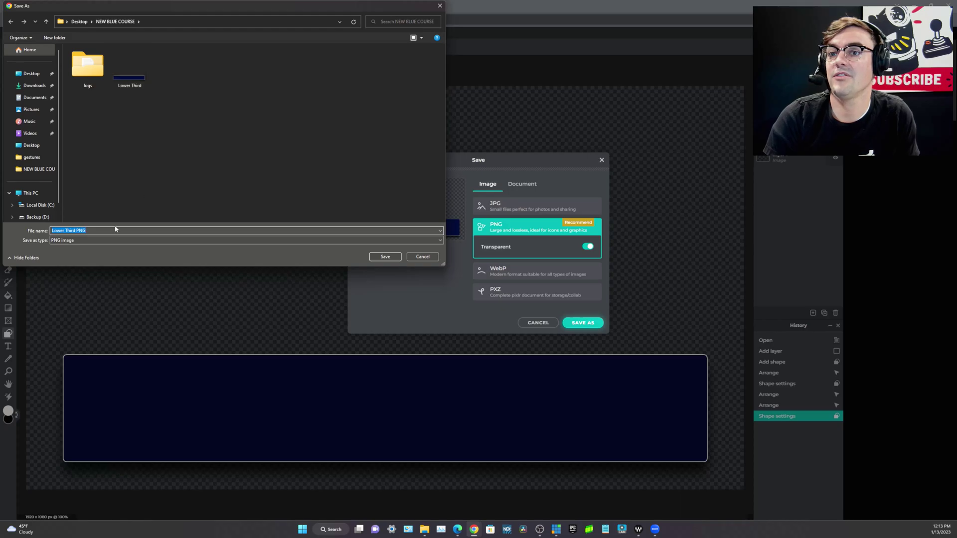
{"action": "left_click", "coordinate": [385, 257]}
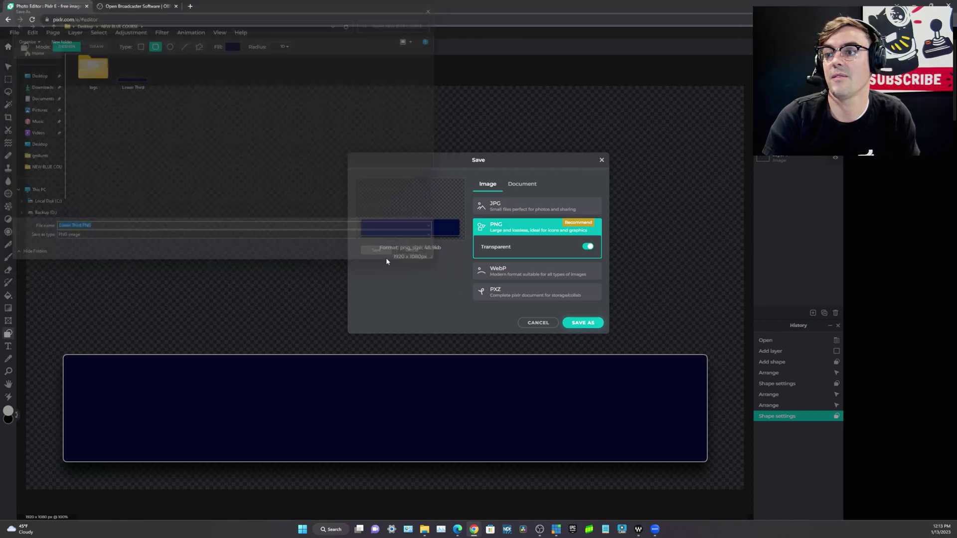
- Maximize OBS and rename the default scene to 'Webcam with lower third'
{"action": "left_click", "coordinate": [540, 530]}
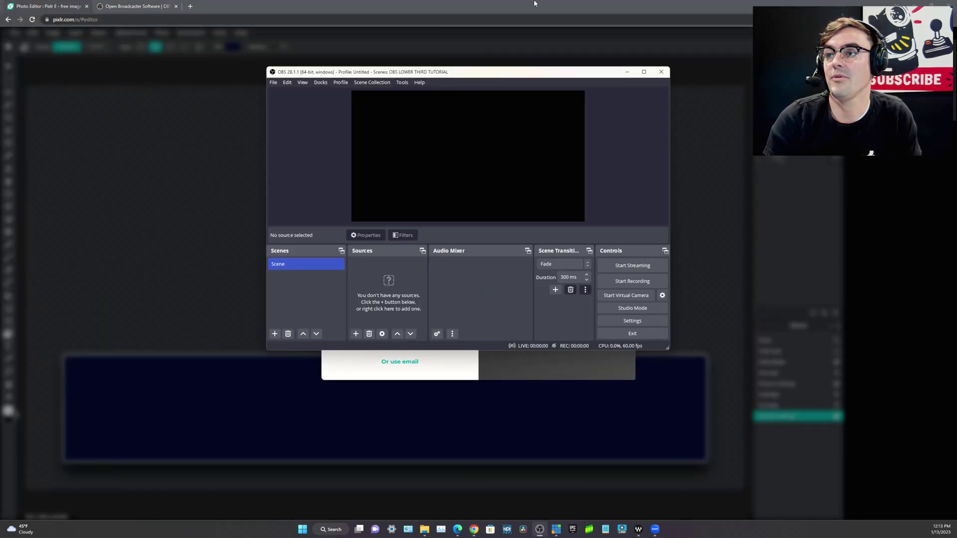
{"action": "left_click", "coordinate": [644, 72]}
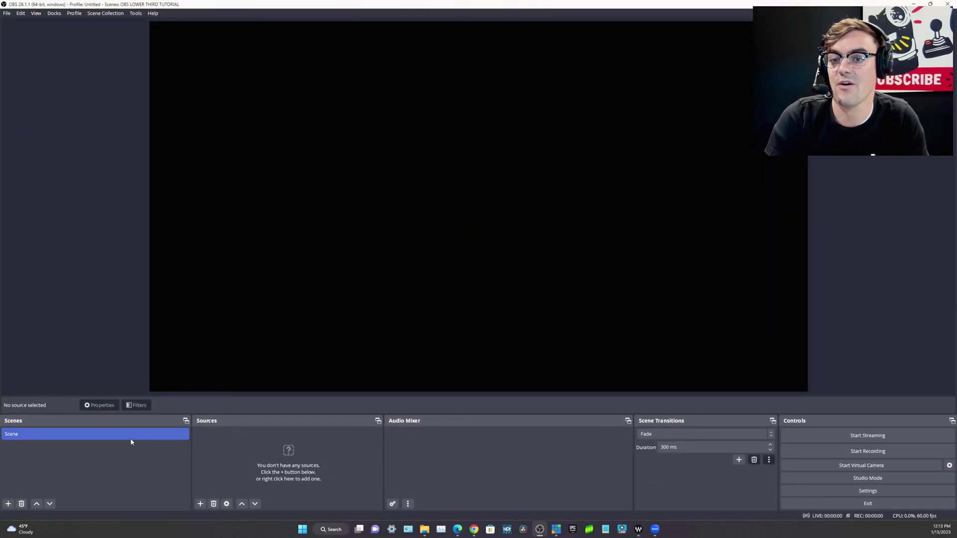
{"action": "right_click", "coordinate": [91, 437]}
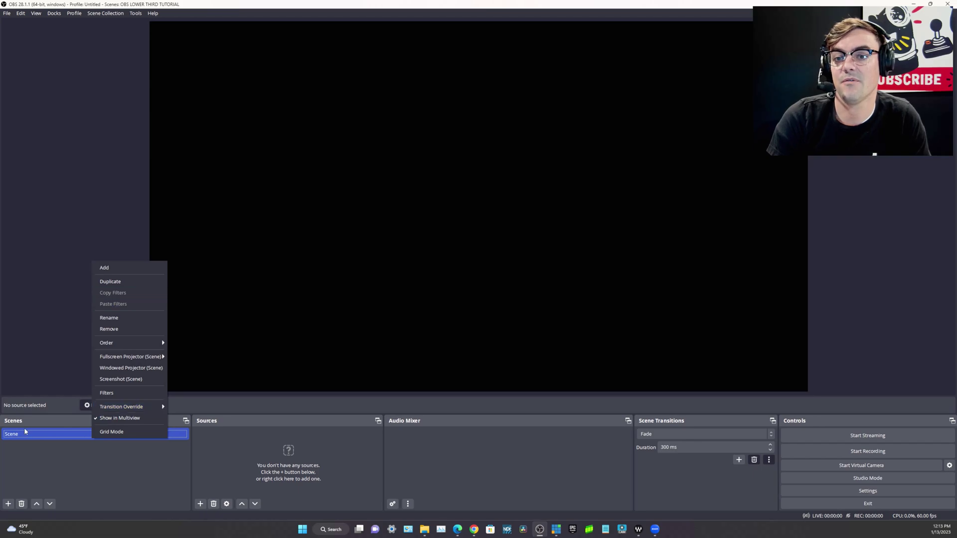
{"action": "left_click", "coordinate": [123, 448]}
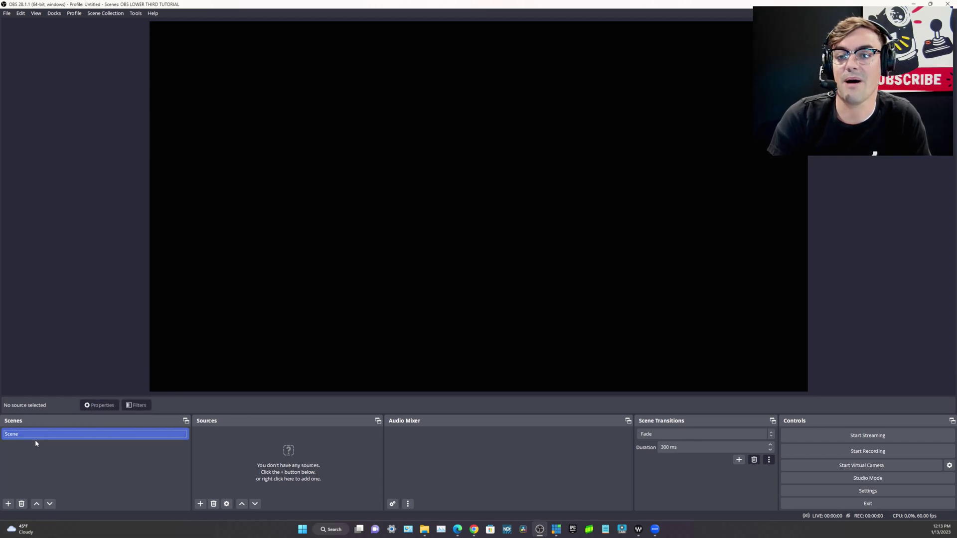
{"action": "key", "text": "alt+Tab"}
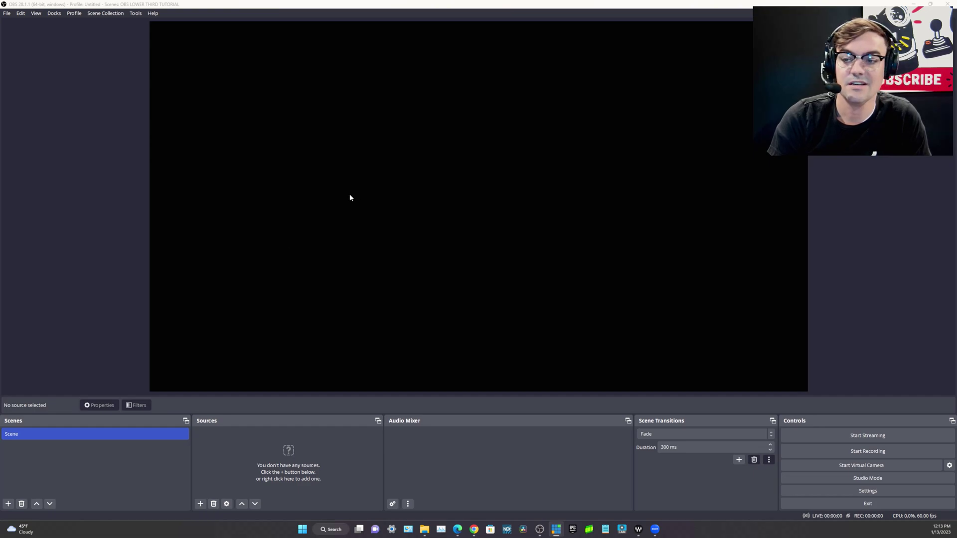
{"action": "right_click", "coordinate": [79, 433]}
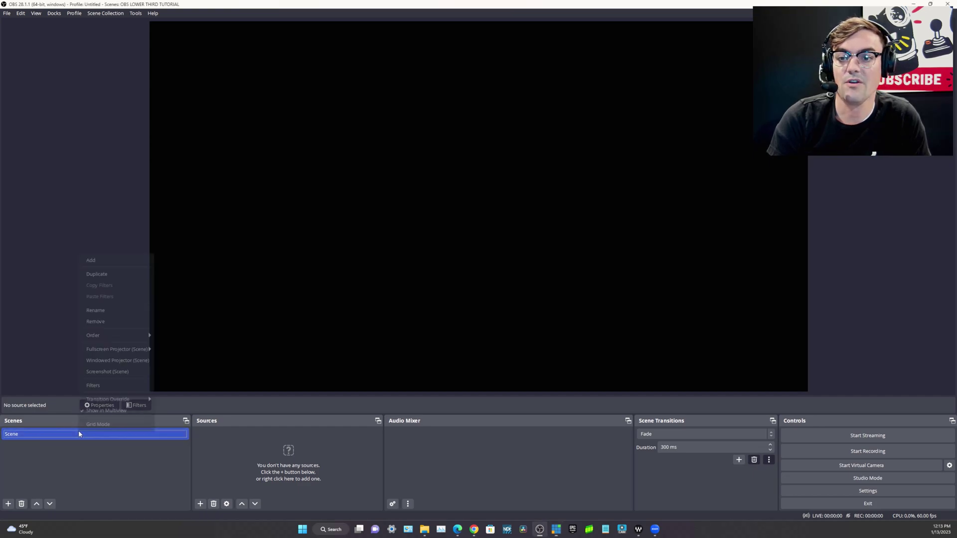
{"action": "left_click", "coordinate": [112, 309]}
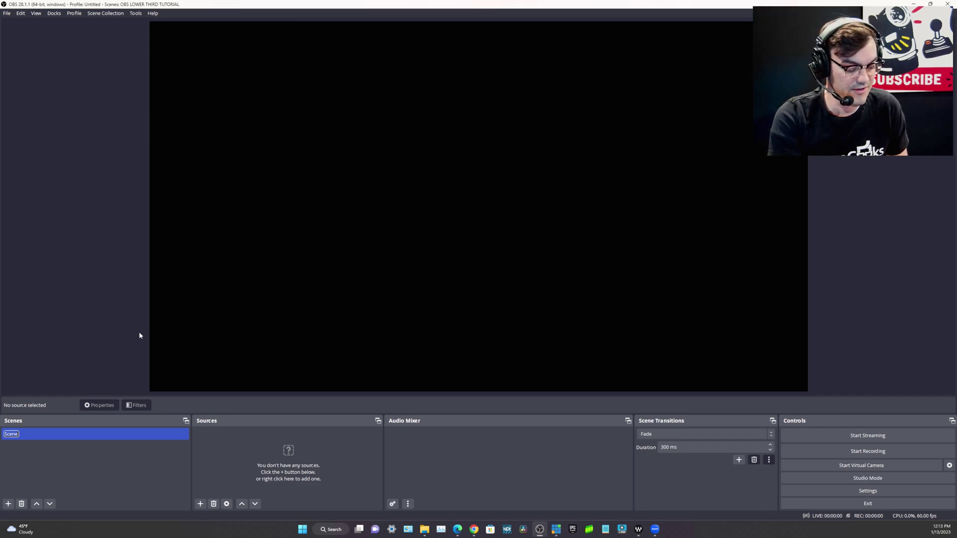
{"action": "type", "text": "Webcam"}
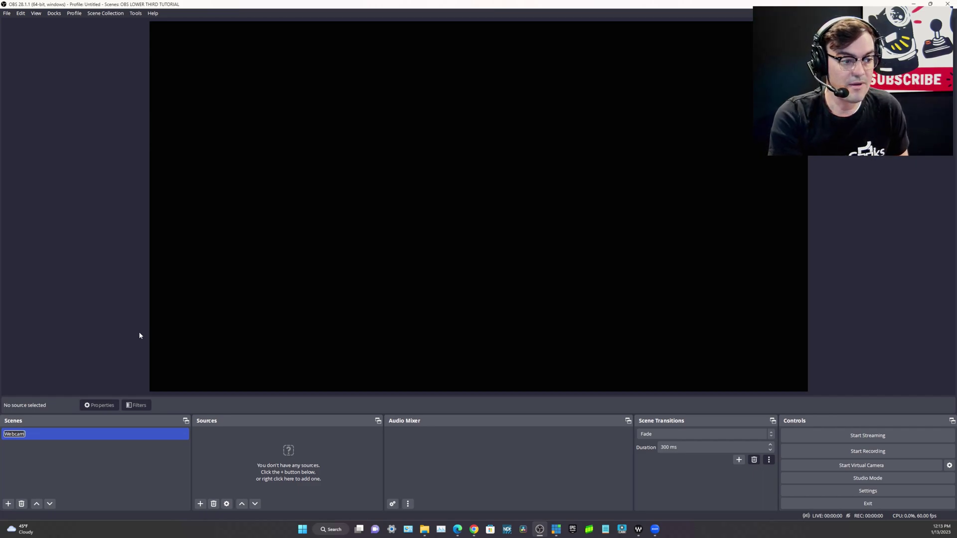
{"action": "type", "text": " with lower third"}
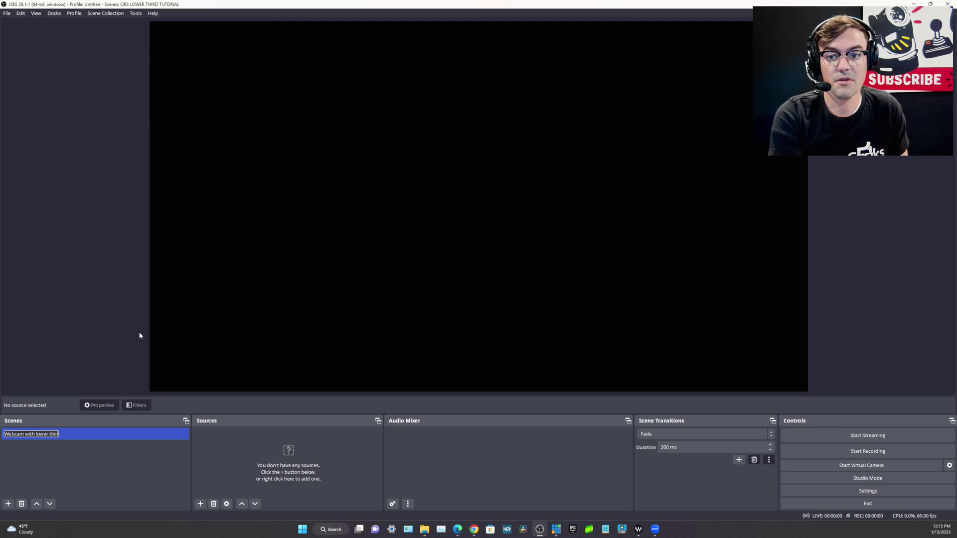
{"action": "key", "text": "Return"}
- Add a second scene named 'Webcam without lower third'
{"action": "left_click", "coordinate": [8, 504]}
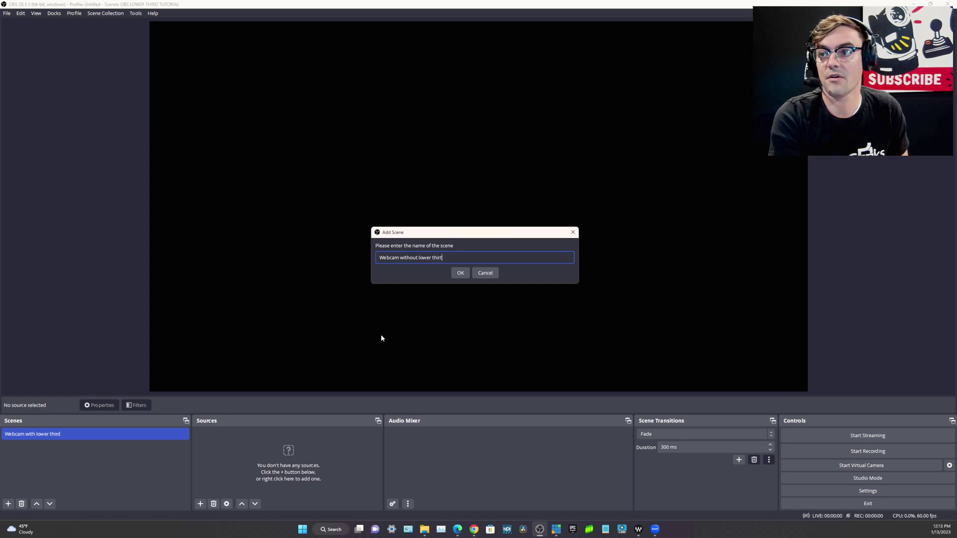
{"action": "type", "text": "Webcam without lower thirt"}
{"action": "key", "text": "BackSpace"}
{"action": "type", "text": "d"}
{"action": "key", "text": "Return"}
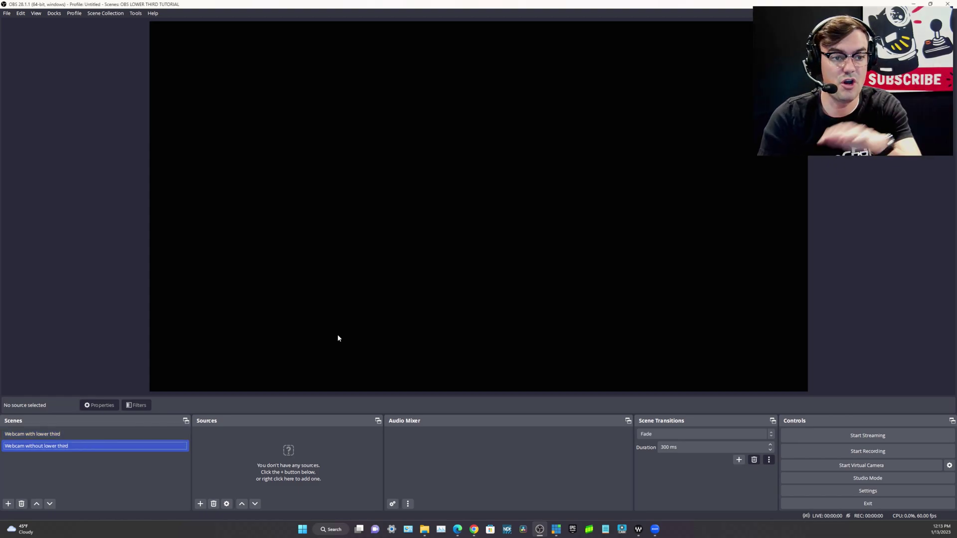
{"action": "left_click", "coordinate": [144, 433]}
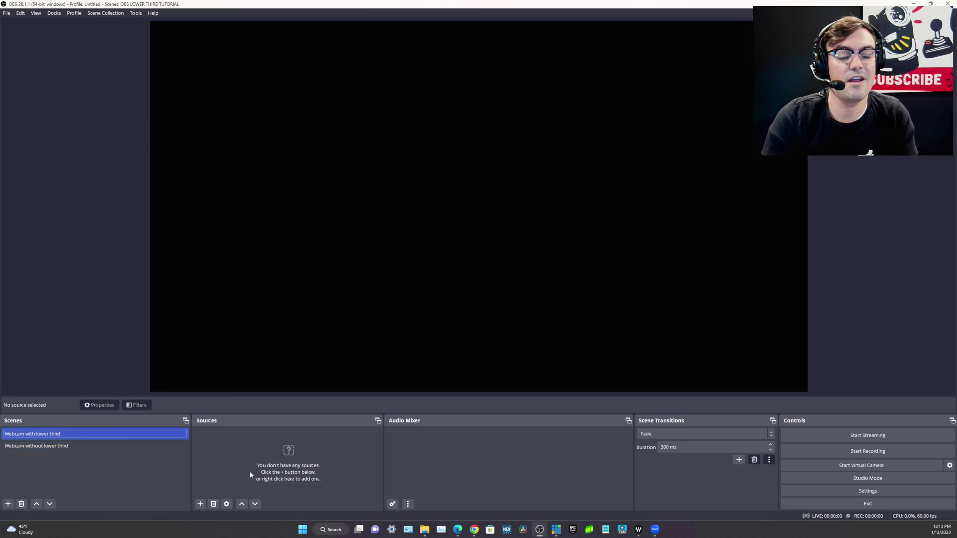
- Add a new NDI™ Source using the HUDDLECAMHD (PTZ) camera to the Webcam with lower third scene
{"action": "left_click", "coordinate": [200, 504]}
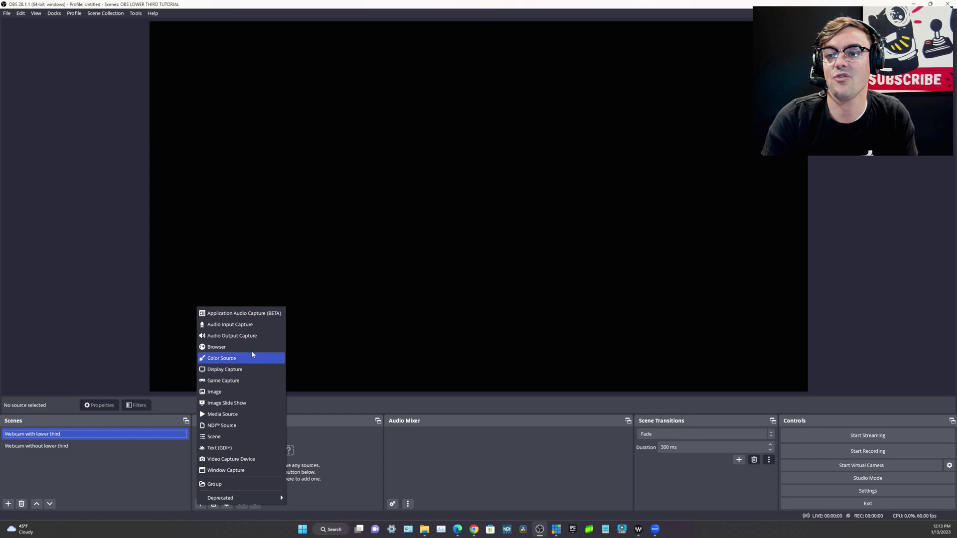
{"action": "left_click", "coordinate": [239, 425]}
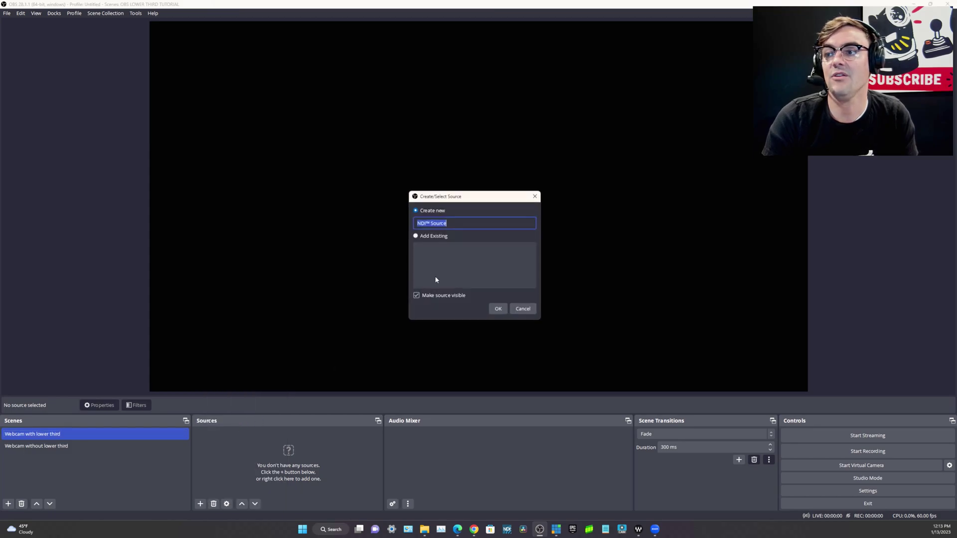
{"action": "left_click", "coordinate": [498, 309]}
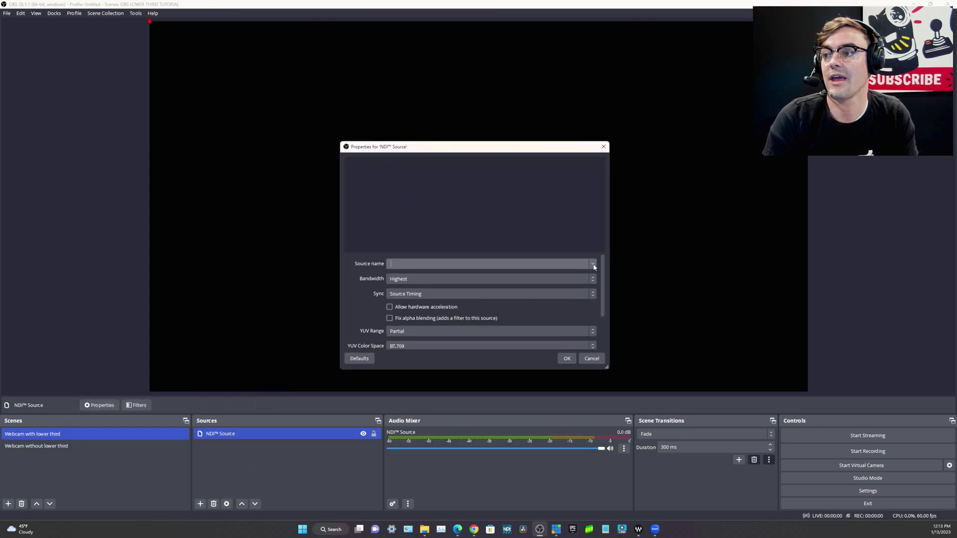
{"action": "left_click", "coordinate": [563, 264]}
{"action": "left_click", "coordinate": [565, 275]}
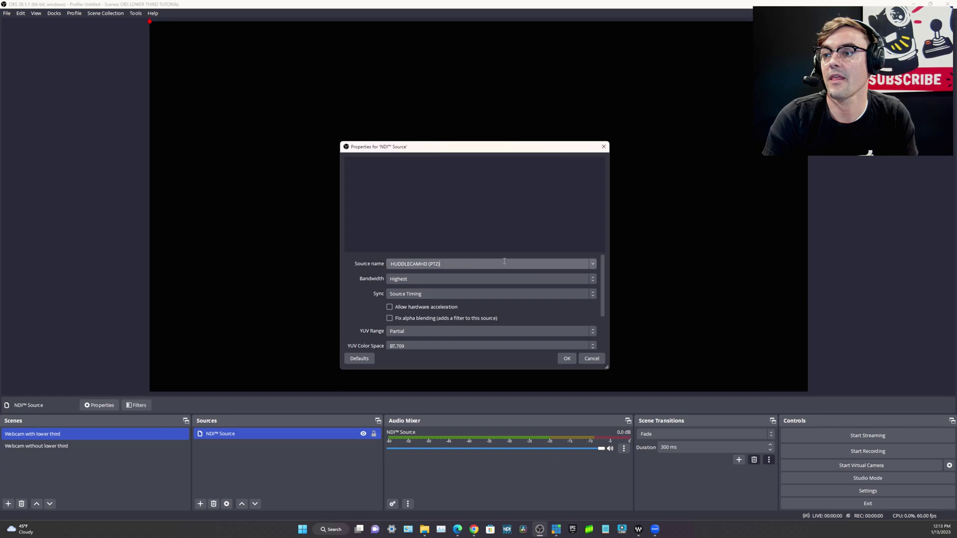
{"action": "left_click", "coordinate": [568, 359]}
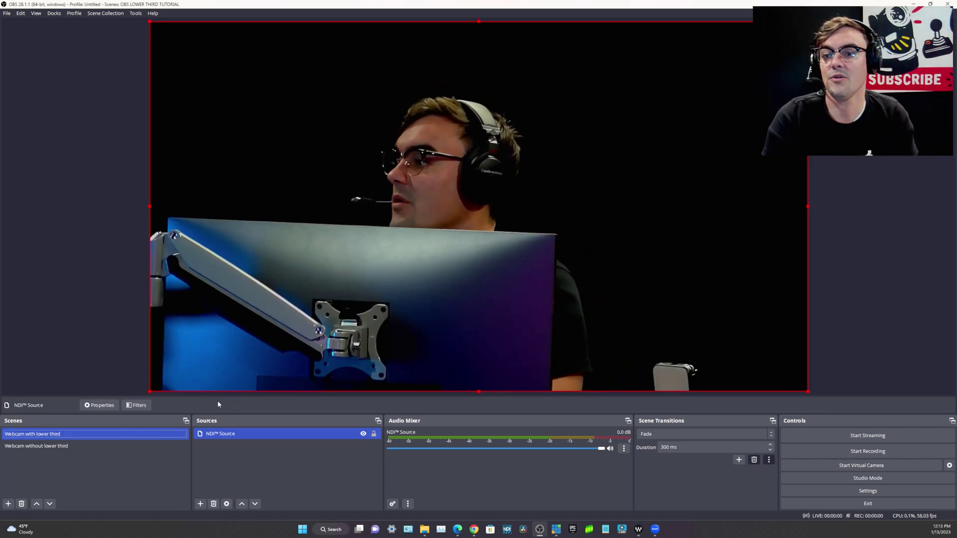
- Add the existing NDI™ Source to the Webcam without lower third scene
{"action": "left_click", "coordinate": [122, 446]}
{"action": "left_click", "coordinate": [200, 504]}
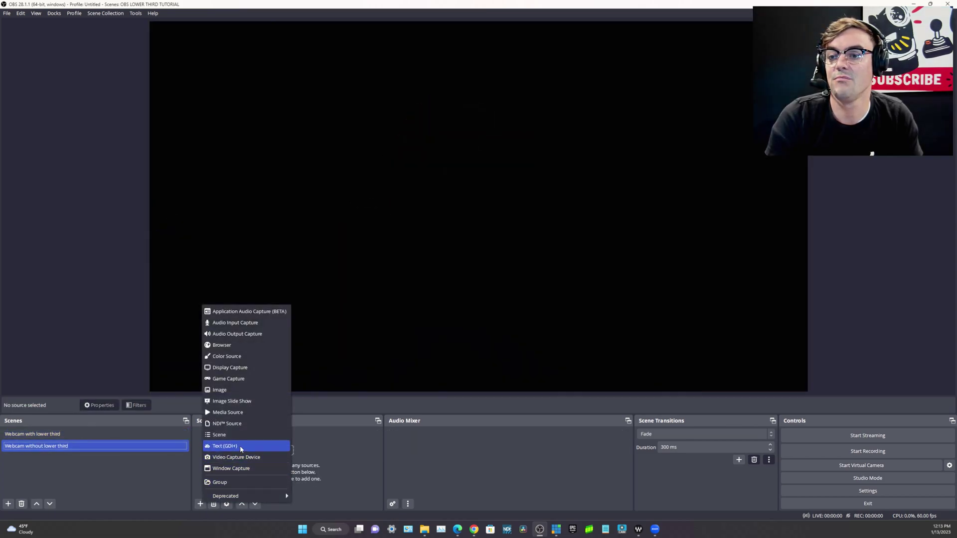
{"action": "left_click", "coordinate": [246, 424]}
{"action": "left_click", "coordinate": [427, 237]}
{"action": "left_click", "coordinate": [454, 250]}
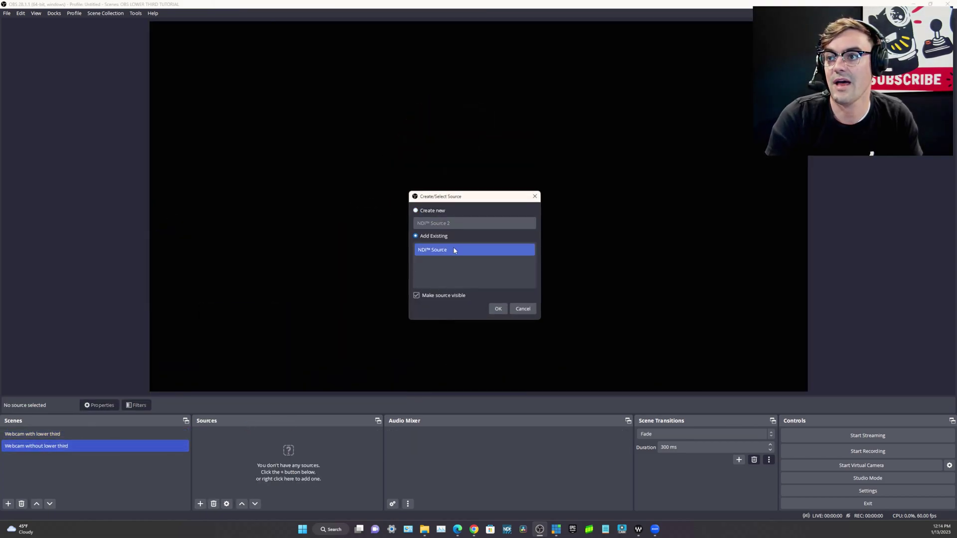
{"action": "left_click", "coordinate": [498, 308]}
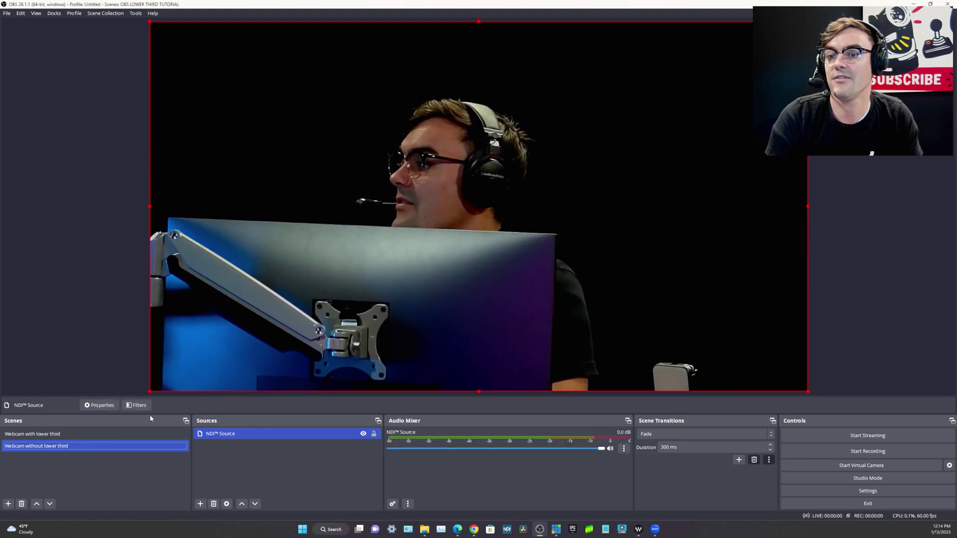
{"action": "left_click", "coordinate": [74, 434]}
- Add an image source 'Lower Third PNG' loading Lower Third PNG from the NEW BLUE COURSE folder
{"action": "left_click", "coordinate": [200, 504]}
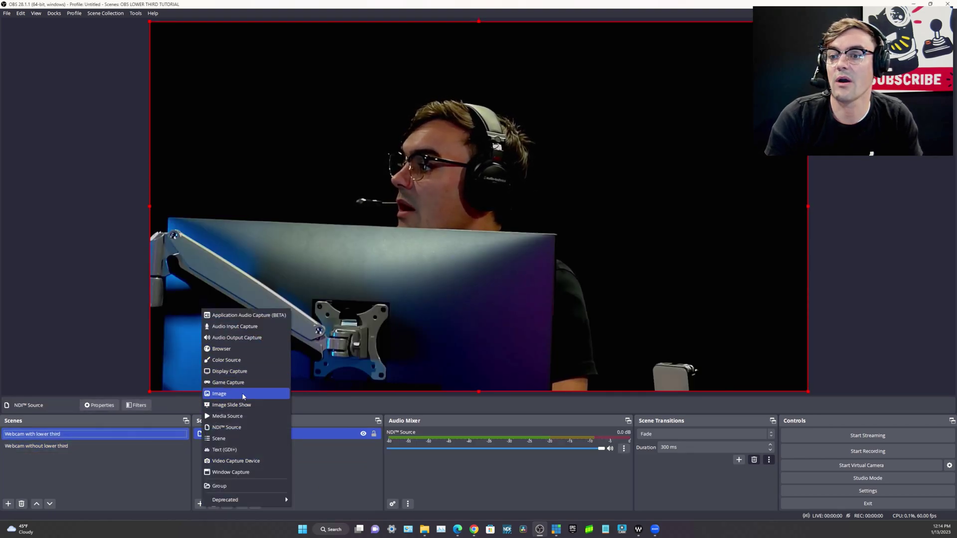
{"action": "left_click", "coordinate": [244, 395]}
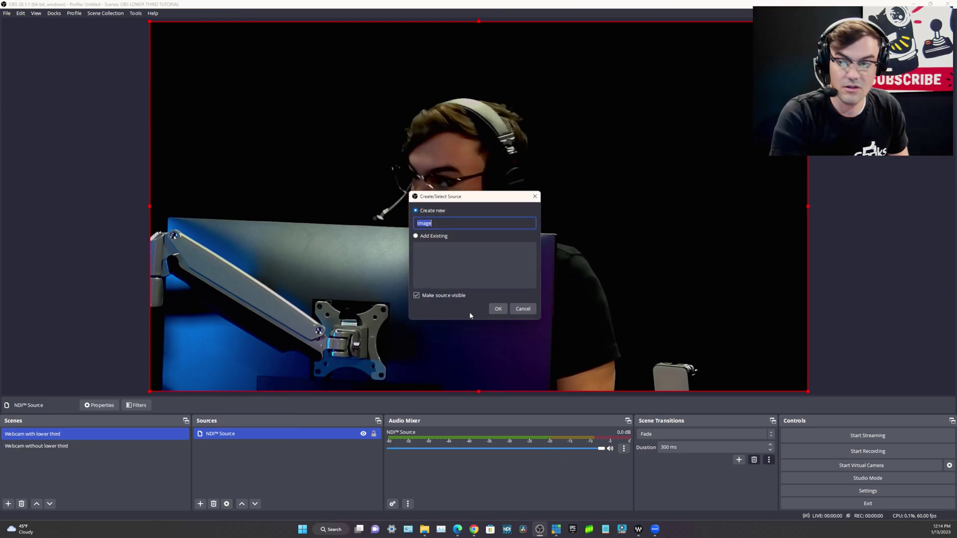
{"action": "type", "text": "Lower "}
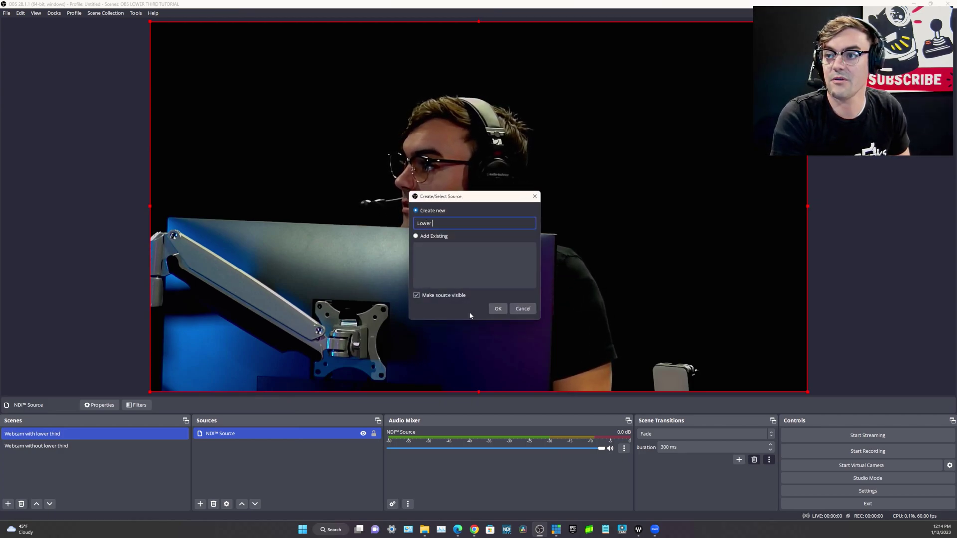
{"action": "type", "text": "Third PNG"}
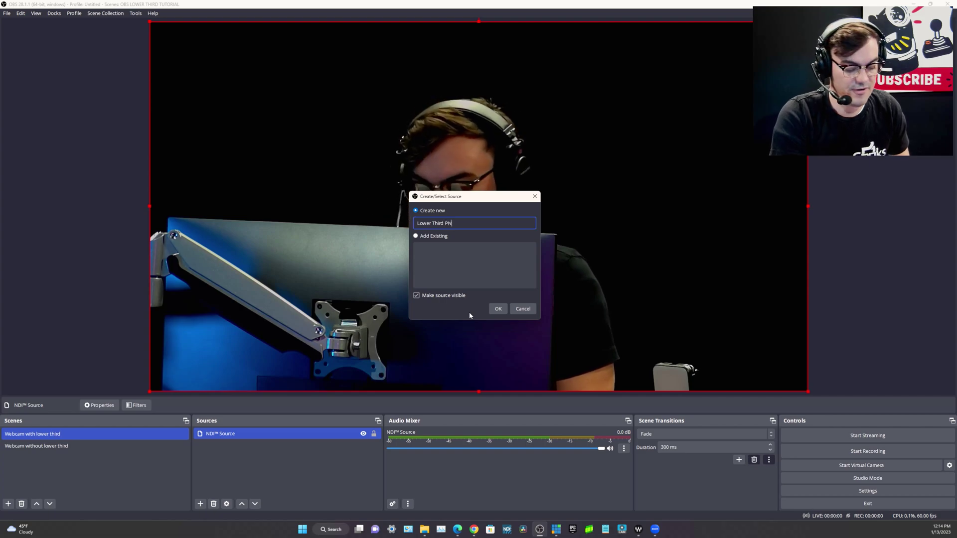
{"action": "key", "text": "Return"}
{"action": "left_click", "coordinate": [587, 265]}
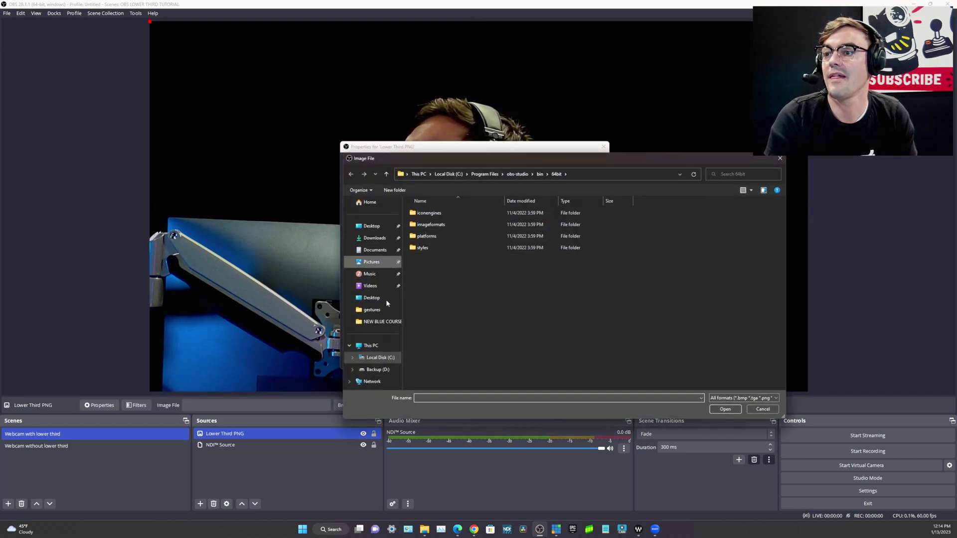
{"action": "left_click", "coordinate": [382, 322]}
{"action": "double_click", "coordinate": [474, 224]}
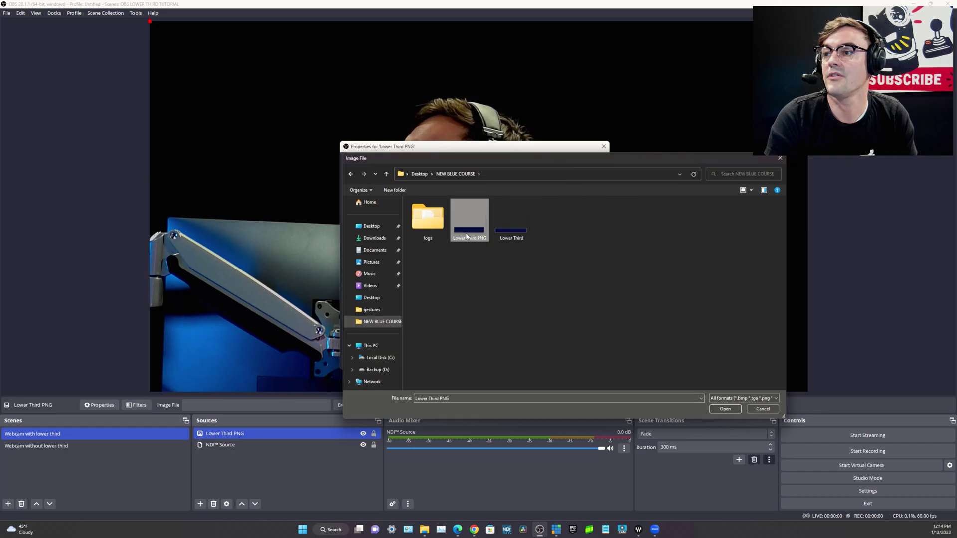
{"action": "left_click", "coordinate": [567, 359]}
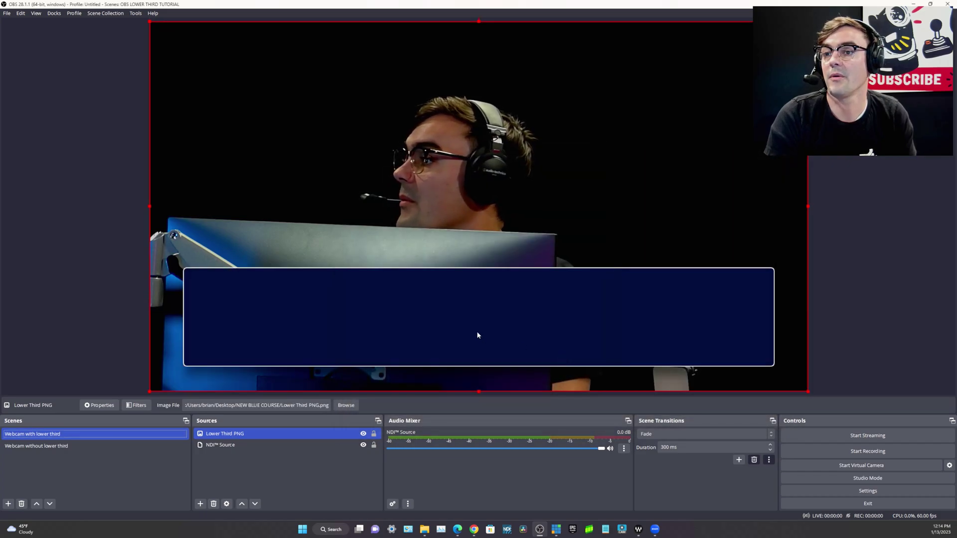
- Turn on Studio Mode and fade the 'Webcam without lower third' scene to Program
{"action": "left_click", "coordinate": [848, 480]}
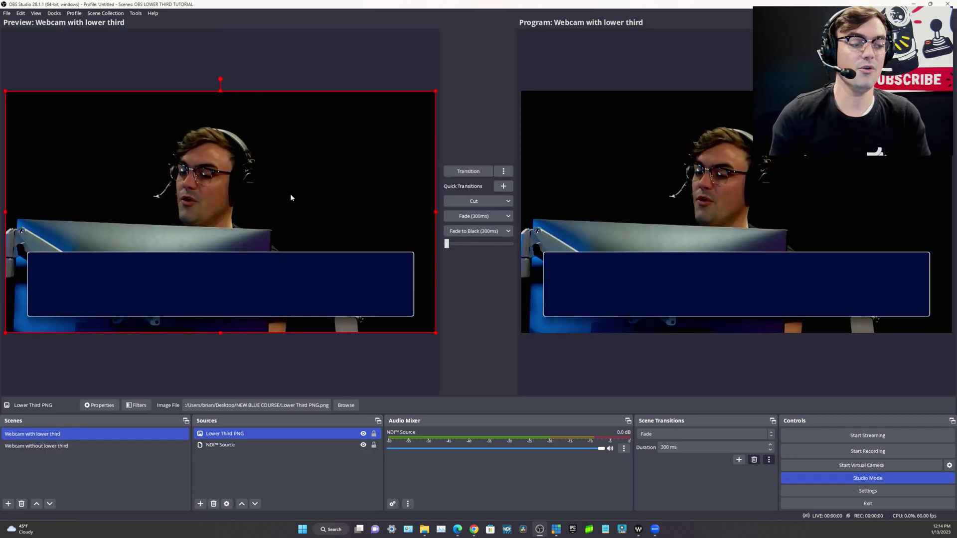
{"action": "left_click", "coordinate": [92, 446]}
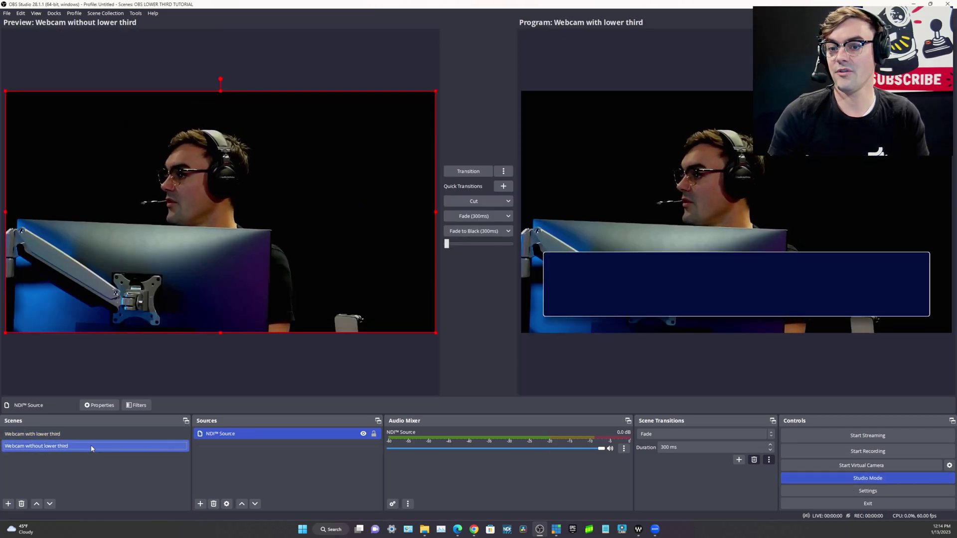
{"action": "left_click", "coordinate": [473, 217]}
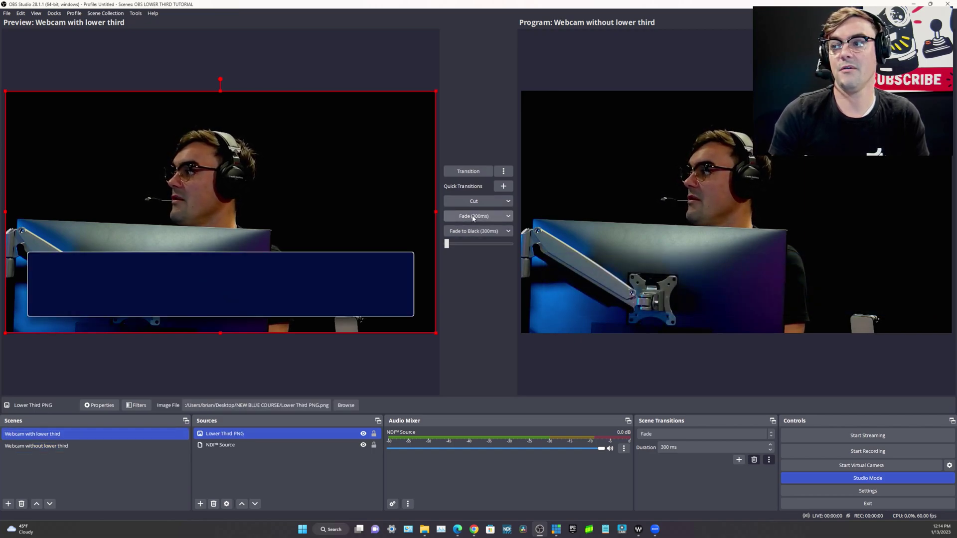
- Test Fade (300ms) between the lower-third and plain webcam scenes, ending on the plain webcam
{"action": "left_click", "coordinate": [473, 217]}
{"action": "left_click", "coordinate": [473, 216]}
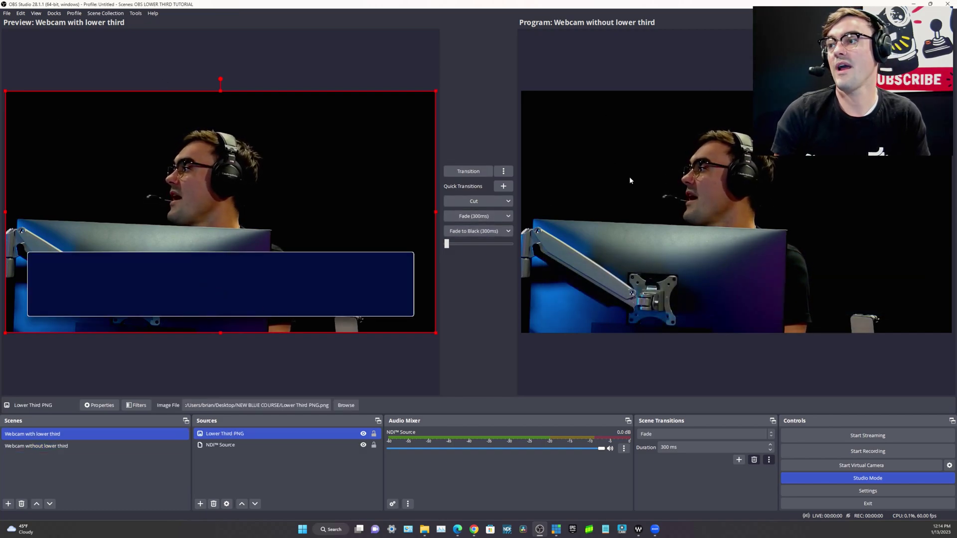
{"action": "left_click", "coordinate": [471, 216]}
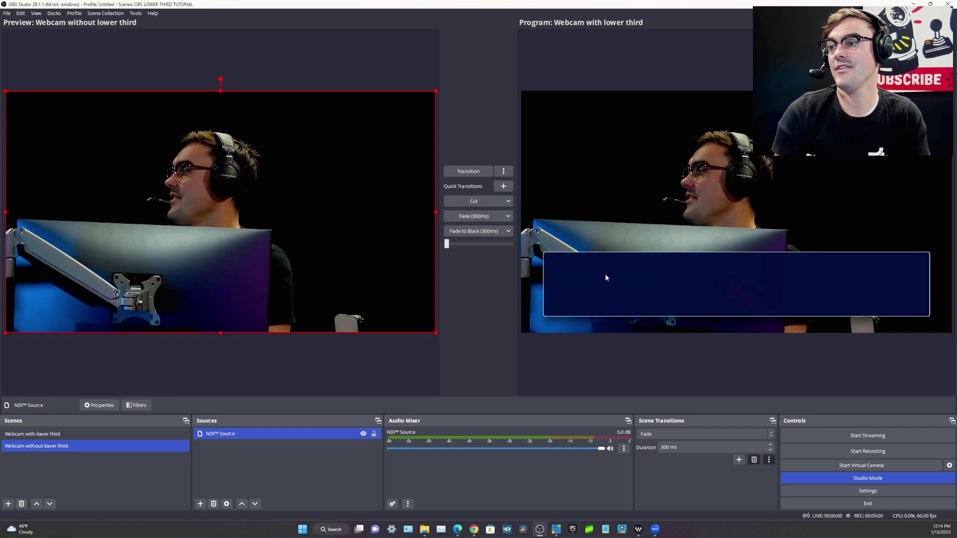
{"action": "left_click", "coordinate": [464, 217]}
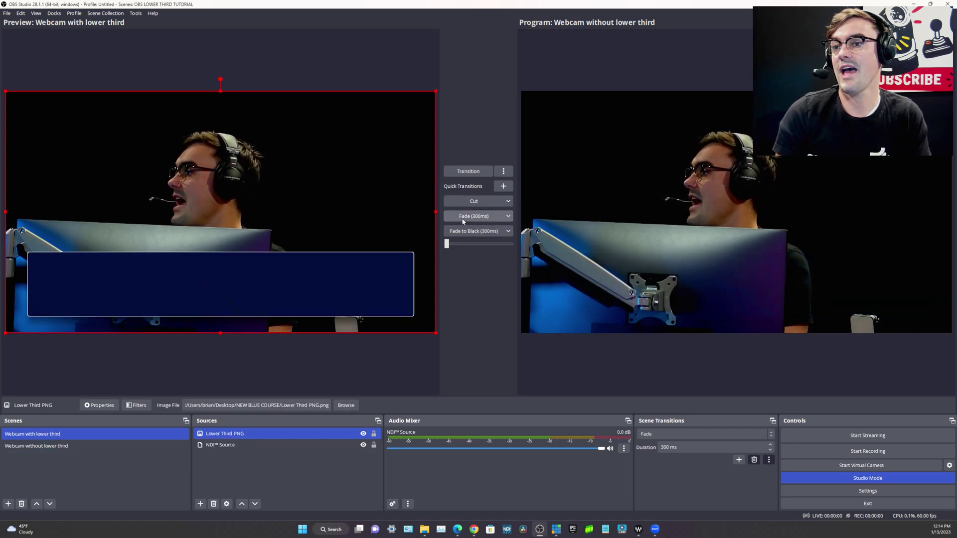
{"action": "left_click", "coordinate": [462, 217]}
{"action": "left_click", "coordinate": [462, 217]}
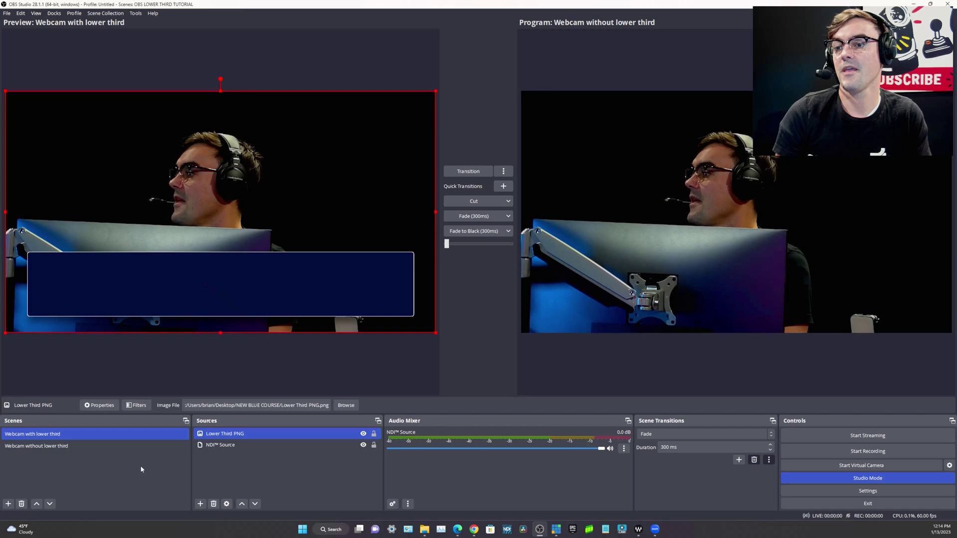
- Add a Text (GDI+) source reading 'StreamGeeks Live Video Production Graphics Course'
{"action": "left_click", "coordinate": [200, 504]}
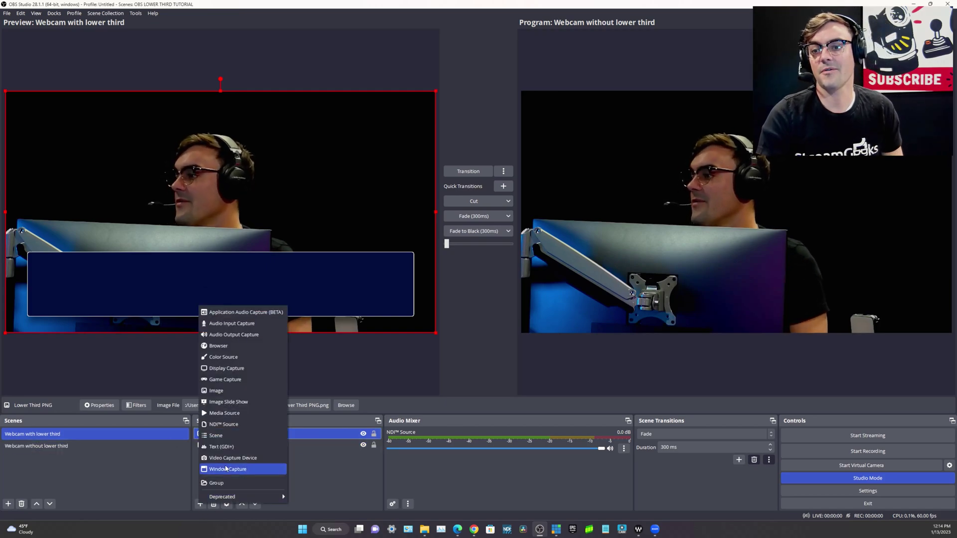
{"action": "left_click", "coordinate": [221, 447]}
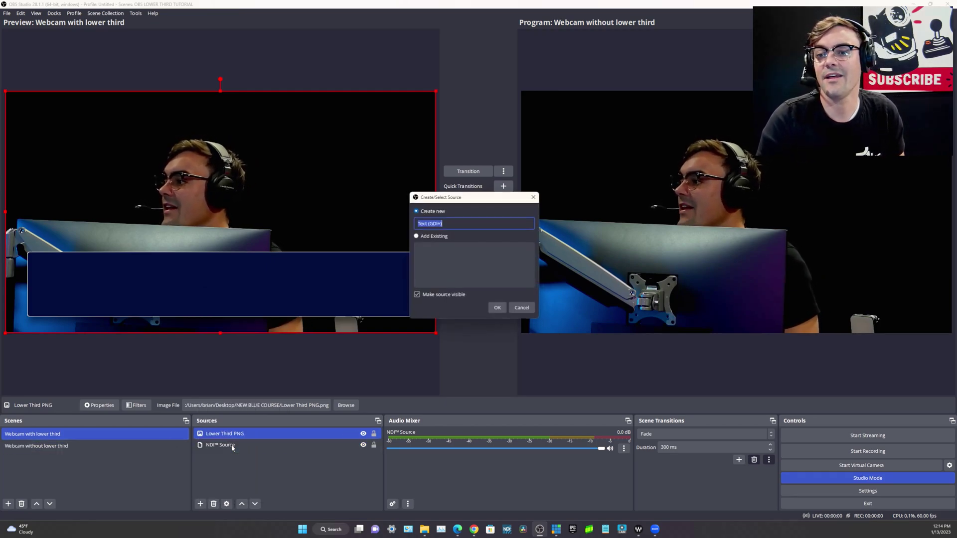
{"action": "left_click", "coordinate": [498, 310]}
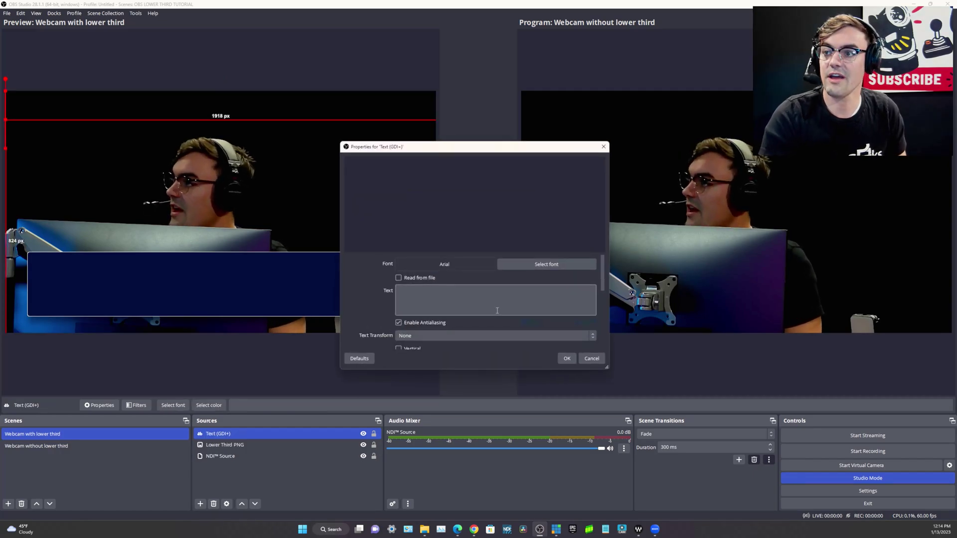
{"action": "left_click", "coordinate": [466, 305]}
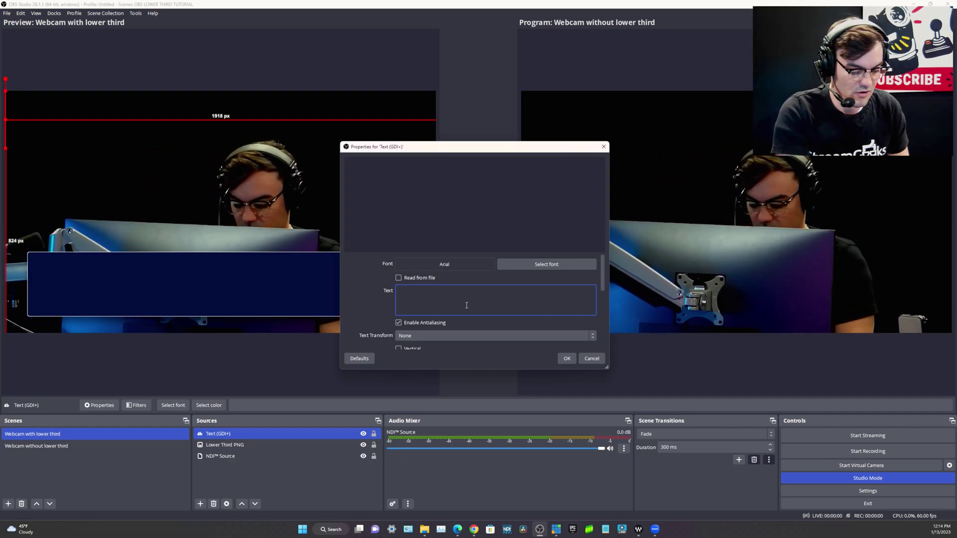
{"action": "type", "text": "Straem"}
{"action": "key", "text": "BackSpace"}
{"action": "type", "text": "am"}
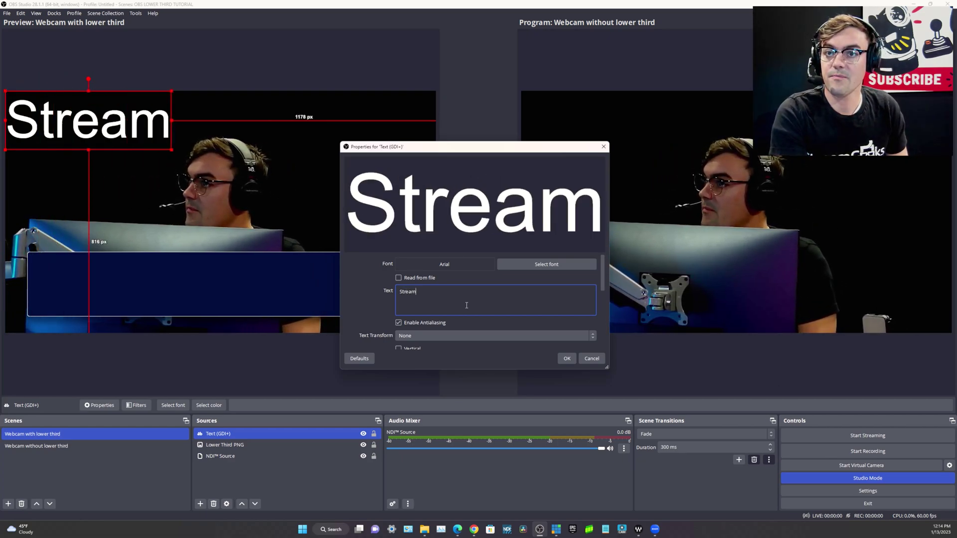
{"action": "type", "text": "Geeks L"}
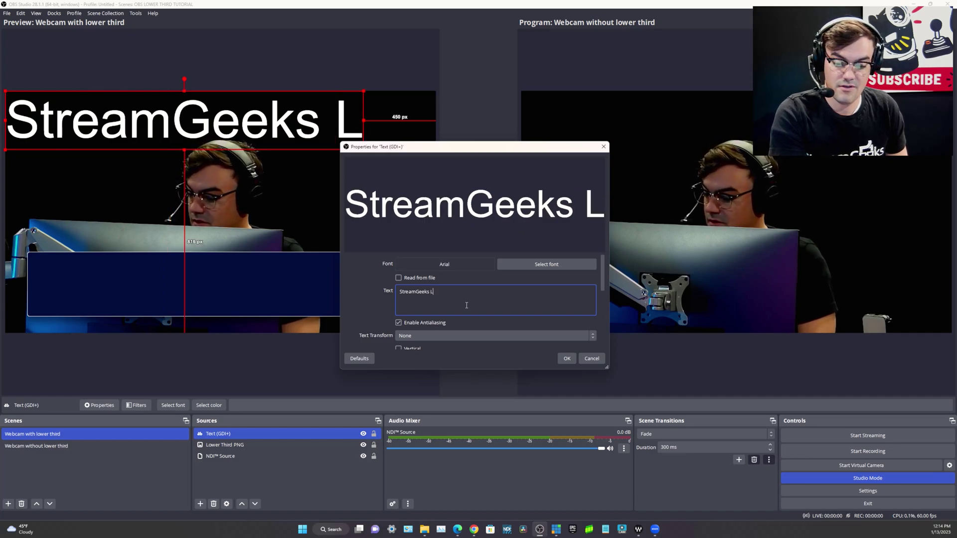
{"action": "type", "text": "ive Video Production Course"}
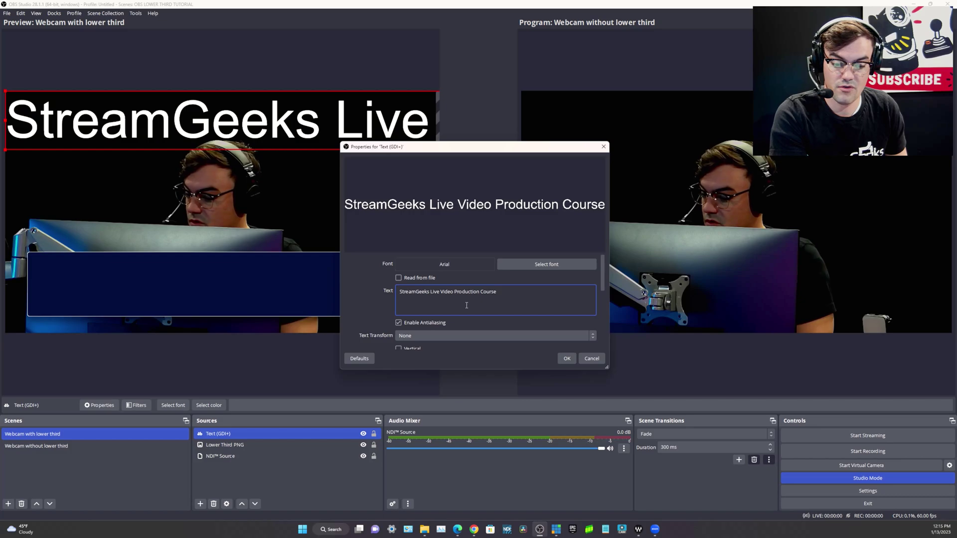
{"action": "key", "text": "BackSpace"}
{"action": "key", "text": "BackSpace"}
{"action": "key", "text": "BackSpace"}
{"action": "key", "text": "BackSpace"}
{"action": "key", "text": "BackSpace"}
{"action": "key", "text": "BackSpace"}
{"action": "key", "text": "BackSpace"}
{"action": "type", "text": "Graphics Cour"}
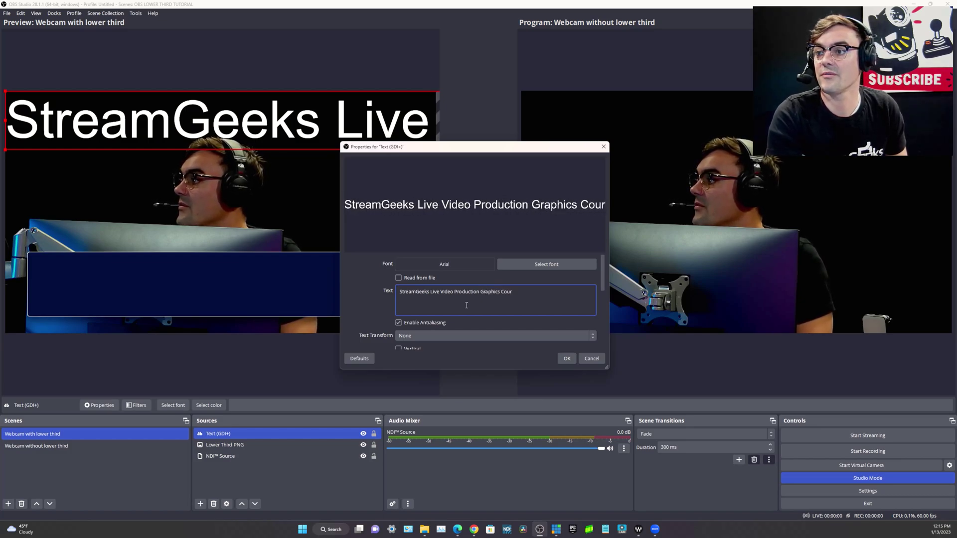
{"action": "type", "text": "se"}
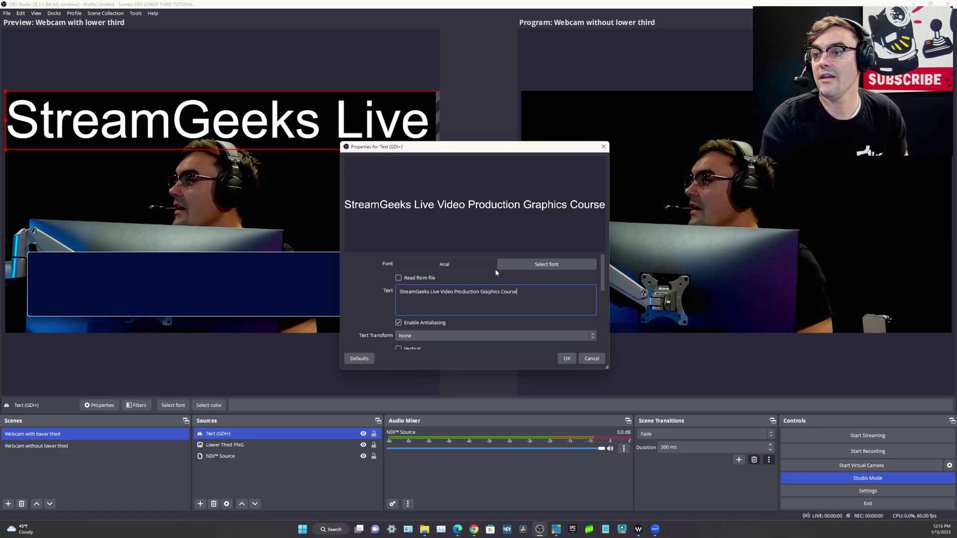
- Keep white #ffffff text with 0% background opacity, confirm, and drag the title right
{"action": "scroll", "coordinate": [474, 319], "scroll_direction": "down", "scroll_amount": 1}
{"action": "left_click", "coordinate": [473, 314]}
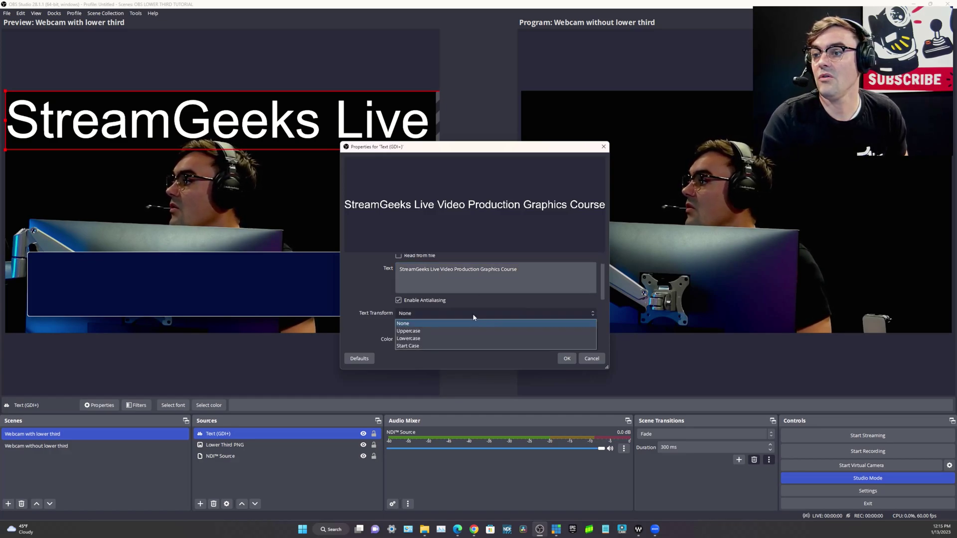
{"action": "left_click", "coordinate": [472, 317]}
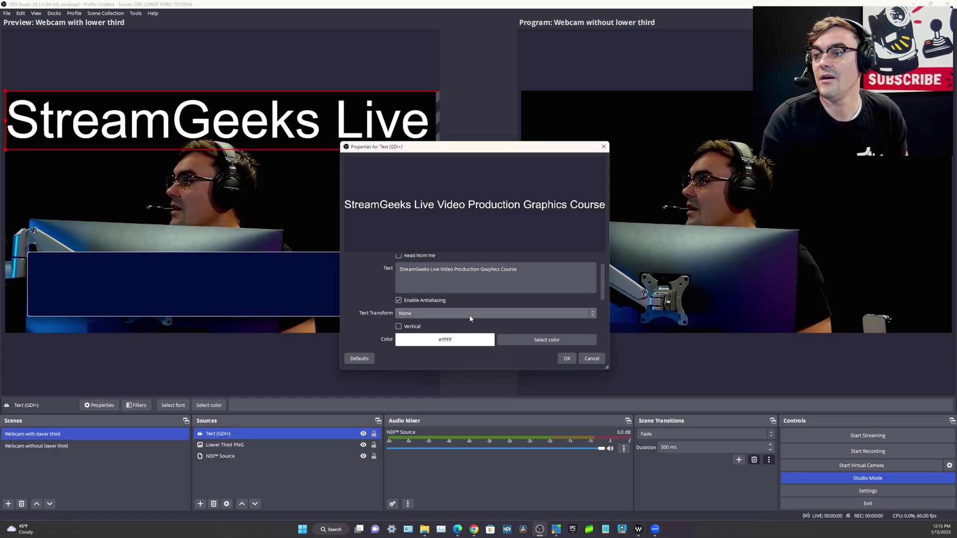
{"action": "scroll", "coordinate": [471, 319], "scroll_direction": "down", "scroll_amount": 1}
{"action": "scroll", "coordinate": [513, 312], "scroll_direction": "down", "scroll_amount": 3}
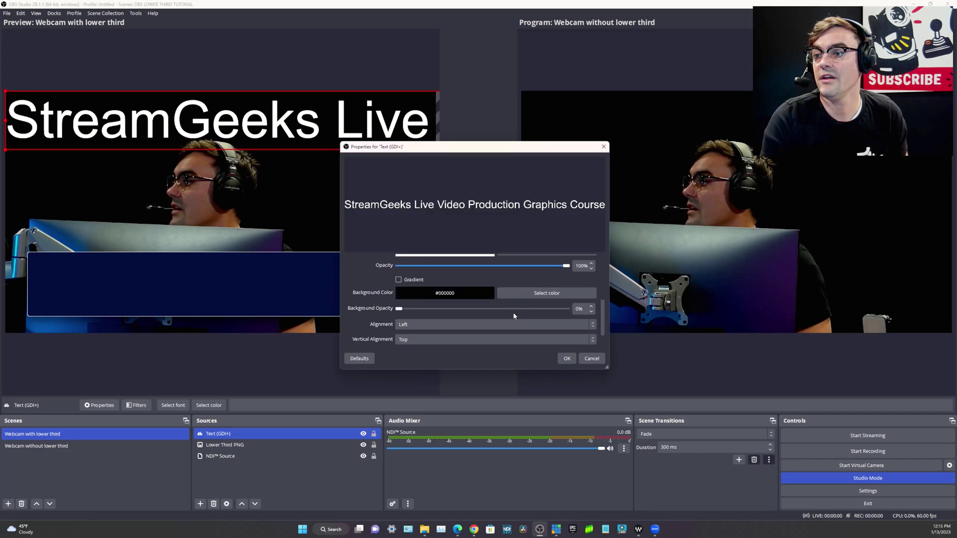
{"action": "left_click", "coordinate": [566, 359]}
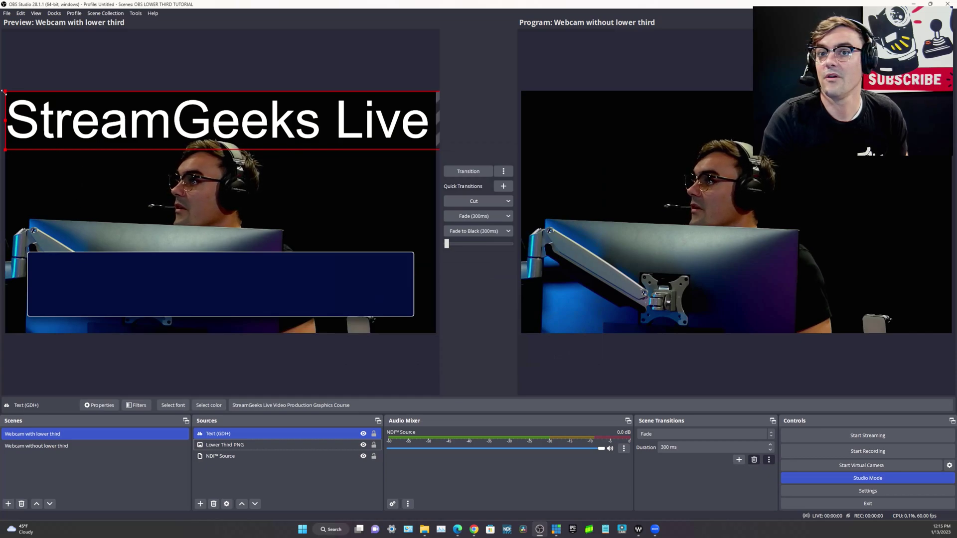
{"action": "left_click_drag", "start_coordinate": [18, 102], "coordinate": [65, 262]}
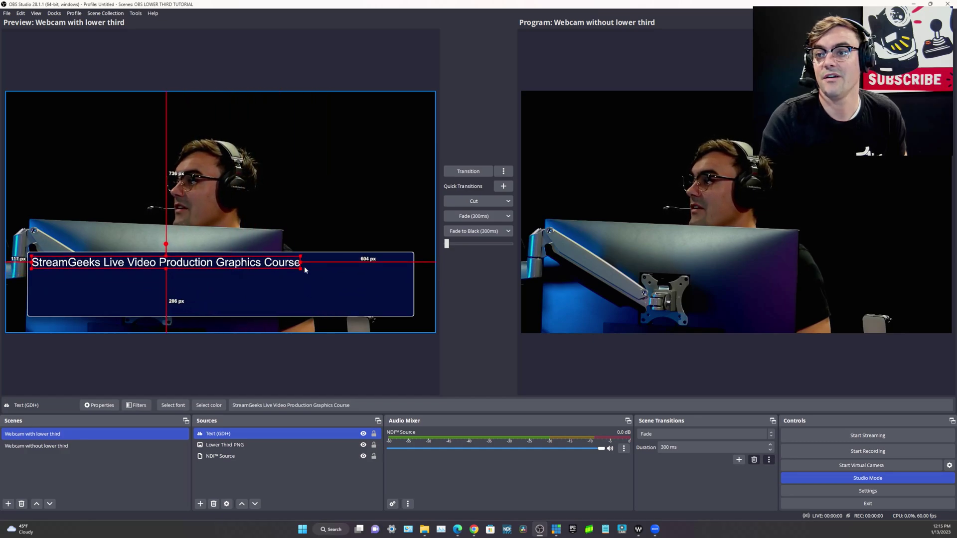
- Resize the course title and nudge it up to sit centred in the navy bar
{"action": "left_click_drag", "start_coordinate": [302, 269], "coordinate": [314, 285]}
{"action": "left_click", "coordinate": [252, 293]}
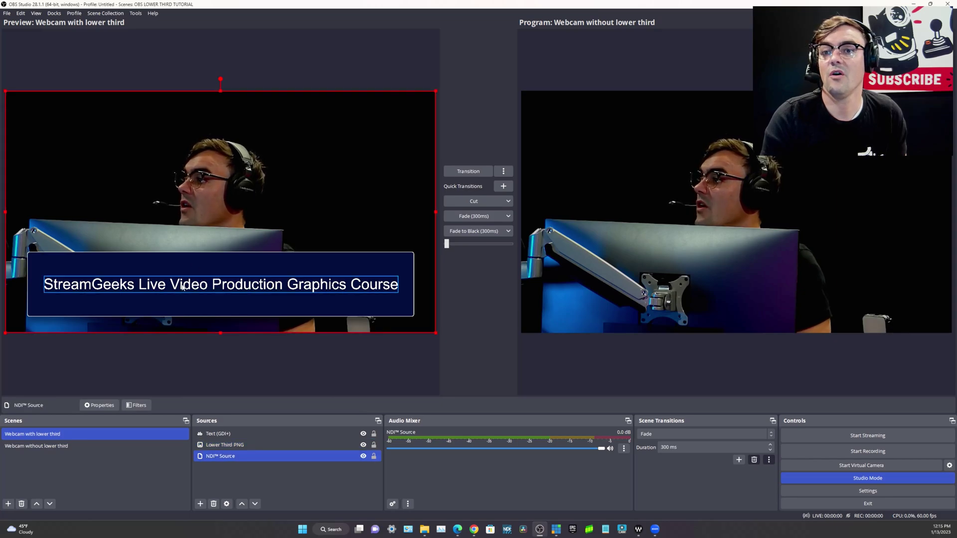
{"action": "mouse_move", "coordinate": [193, 284]}
{"action": "left_mouse_down"}
{"action": "mouse_move", "coordinate": [193, 275]}
{"action": "mouse_move", "coordinate": [190, 285]}
{"action": "left_mouse_up"}
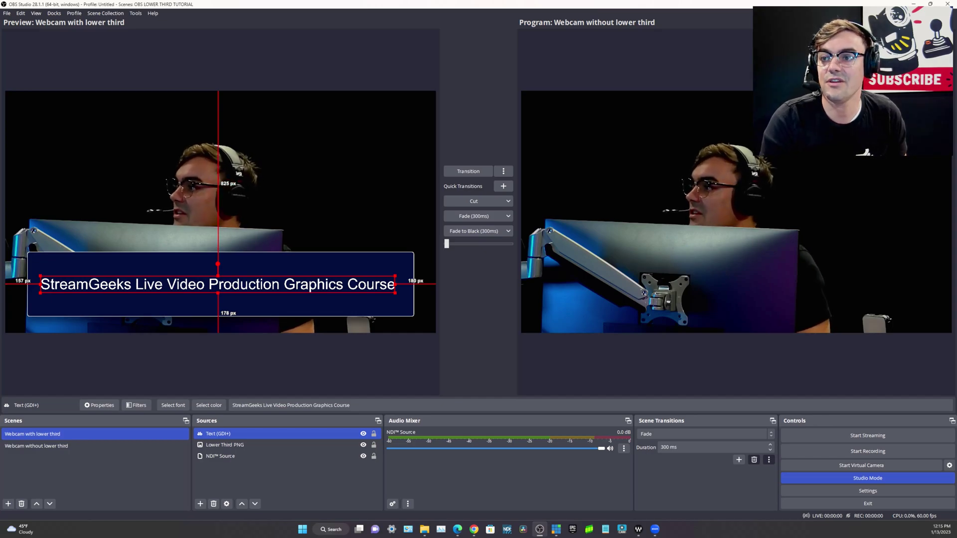
{"action": "left_click", "coordinate": [252, 369]}
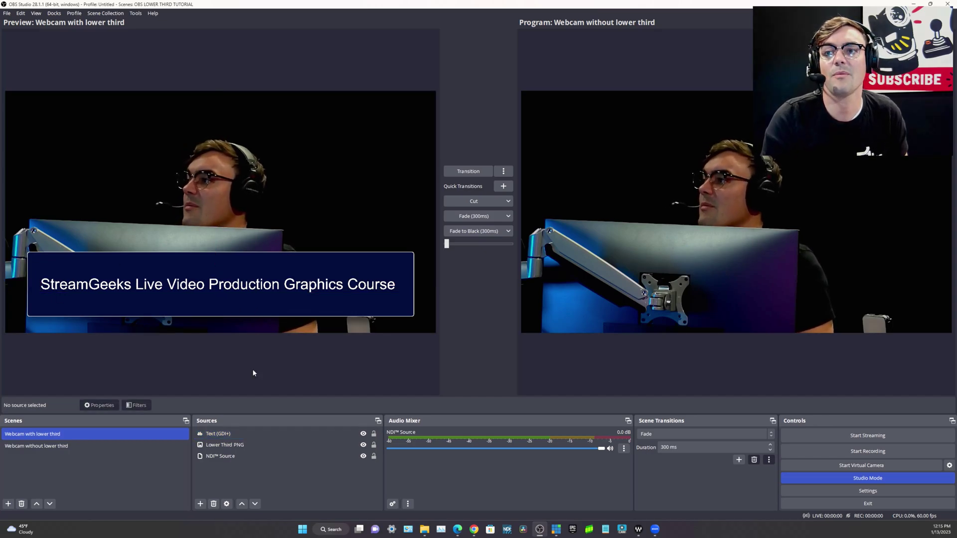
- Fade the titled lower-third scene live to Program, then bring up Zoom's camera list
{"action": "left_click", "coordinate": [452, 217]}
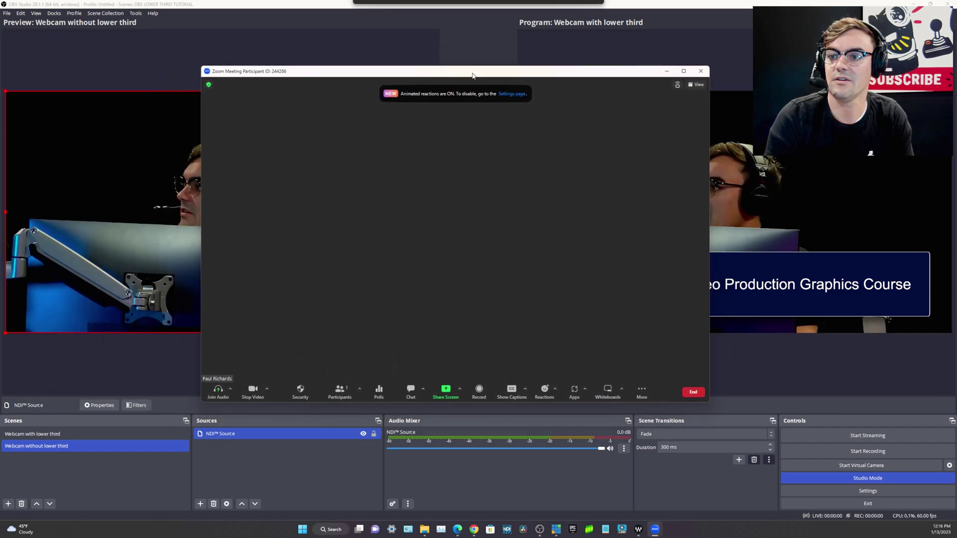
{"action": "left_click", "coordinate": [262, 391]}
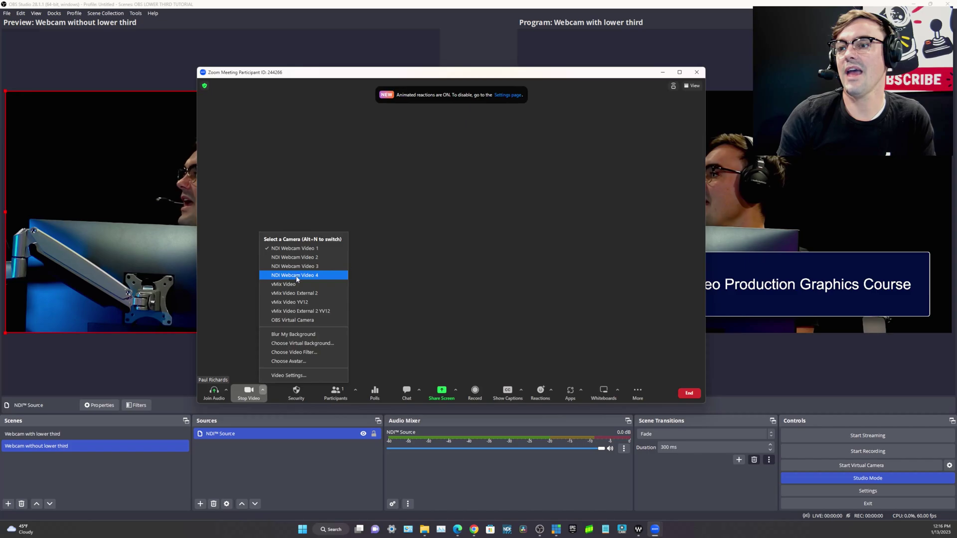
- Switch Zoom's camera to OBS Virtual Camera and start the virtual camera in OBS
{"action": "left_click", "coordinate": [294, 320]}
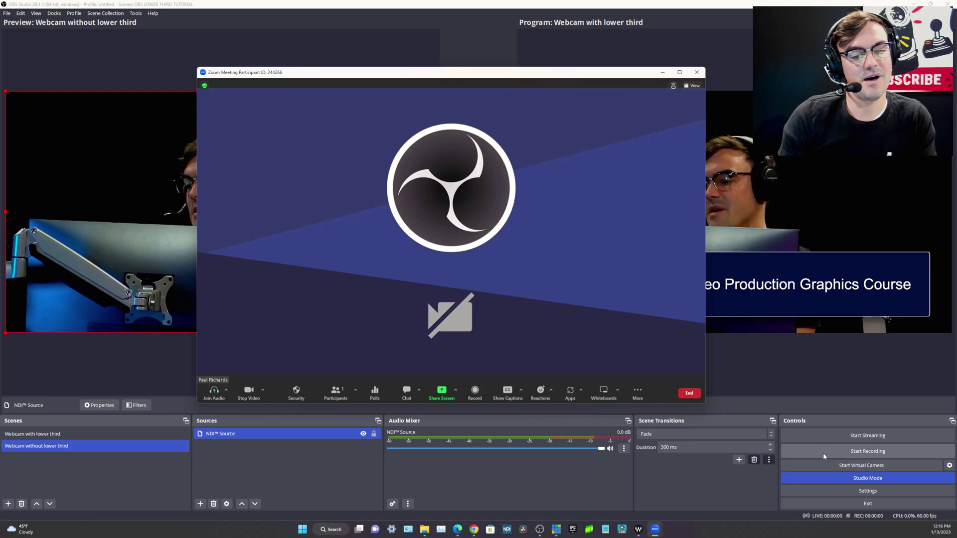
{"action": "left_click", "coordinate": [873, 467]}
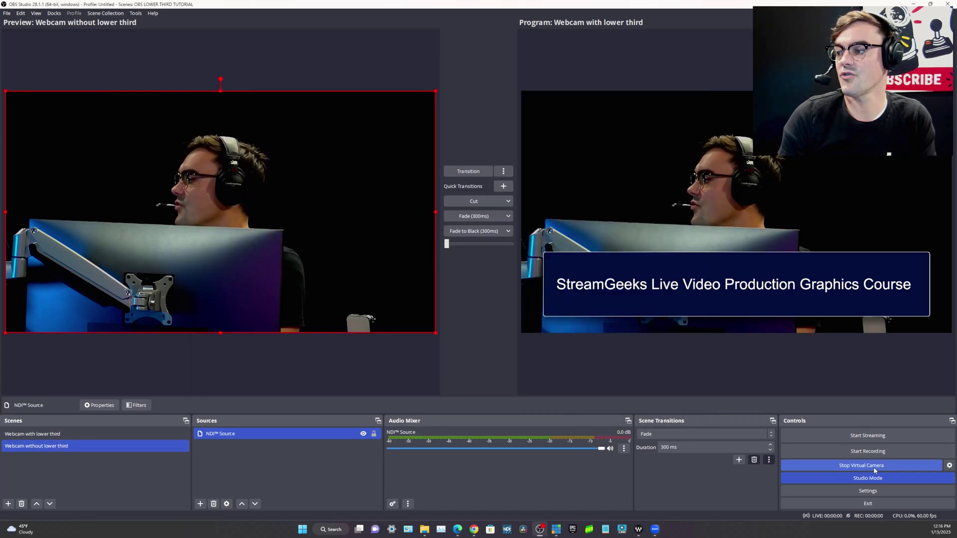
{"action": "mouse_move", "coordinate": [655, 530]}
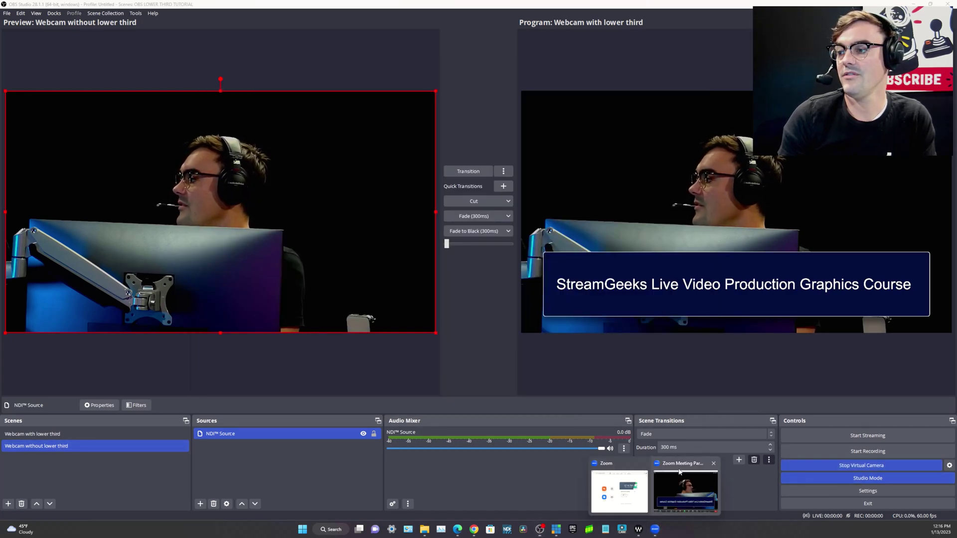
{"action": "left_click", "coordinate": [679, 473]}
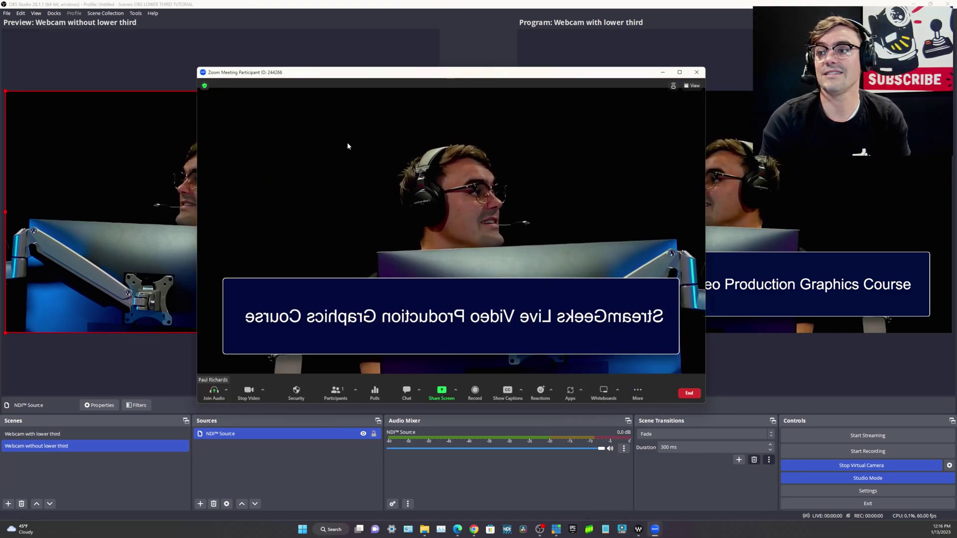
- Turn off 'Mirror my video' in Zoom's video settings so the title reads correctly
{"action": "left_click", "coordinate": [262, 390]}
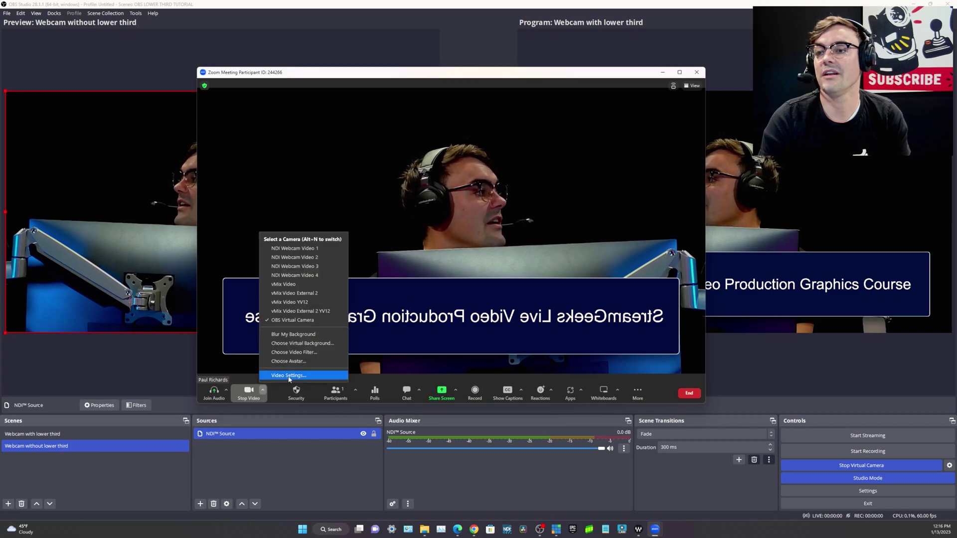
{"action": "left_click", "coordinate": [289, 376]}
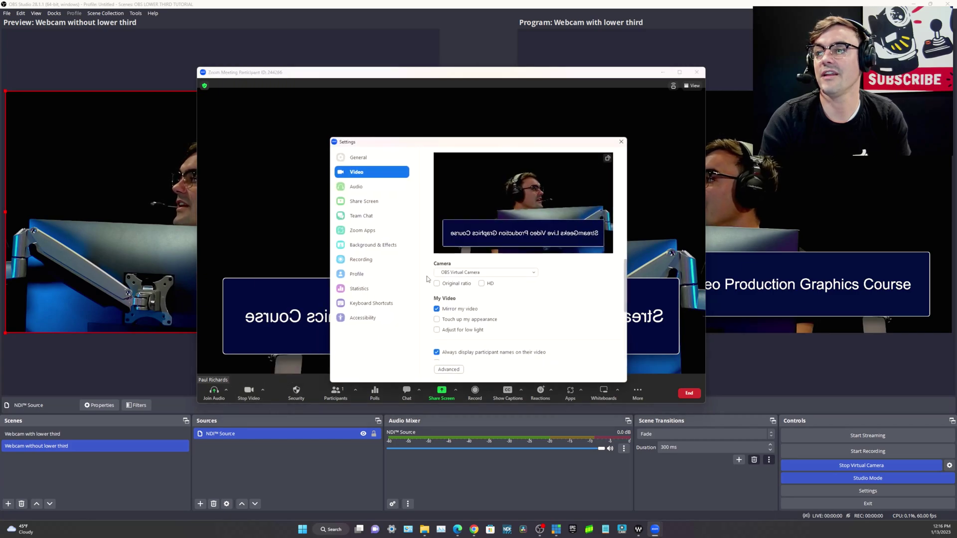
{"action": "left_click", "coordinate": [458, 309]}
{"action": "left_click", "coordinate": [621, 142]}
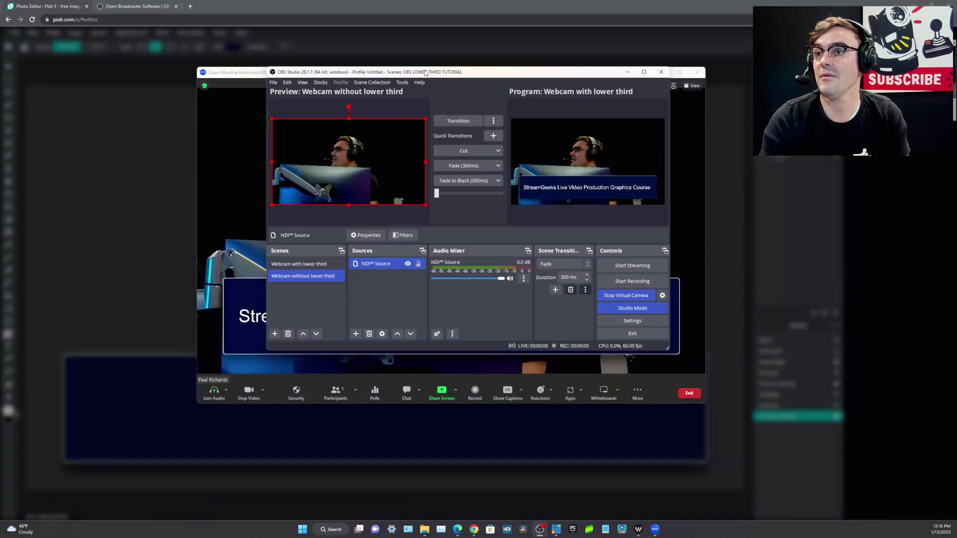
- Place OBS on the right and a smaller Zoom meeting window on the left
{"action": "left_click_drag", "start_coordinate": [426, 73], "coordinate": [630, 84]}
{"action": "left_click_drag", "start_coordinate": [438, 72], "coordinate": [321, 74]}
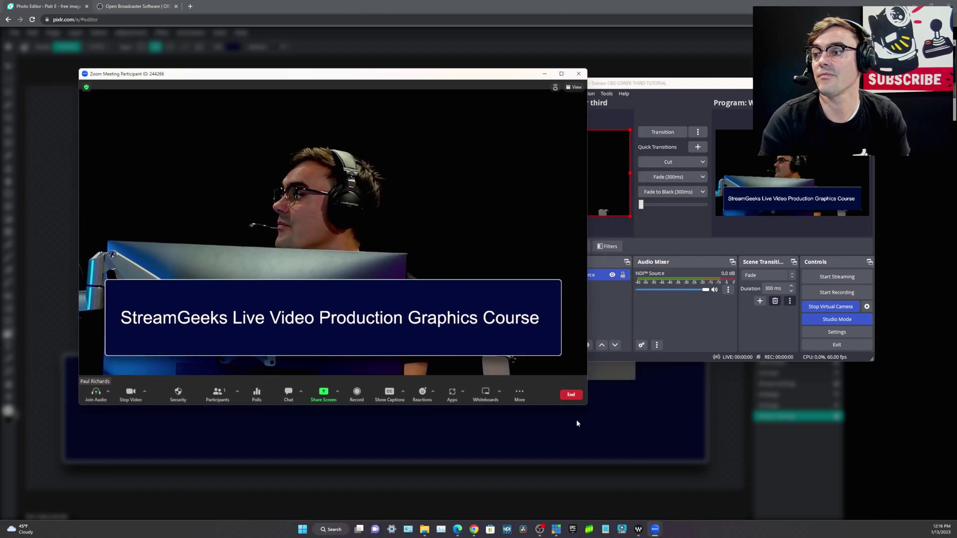
{"action": "left_click_drag", "start_coordinate": [588, 405], "coordinate": [468, 372]}
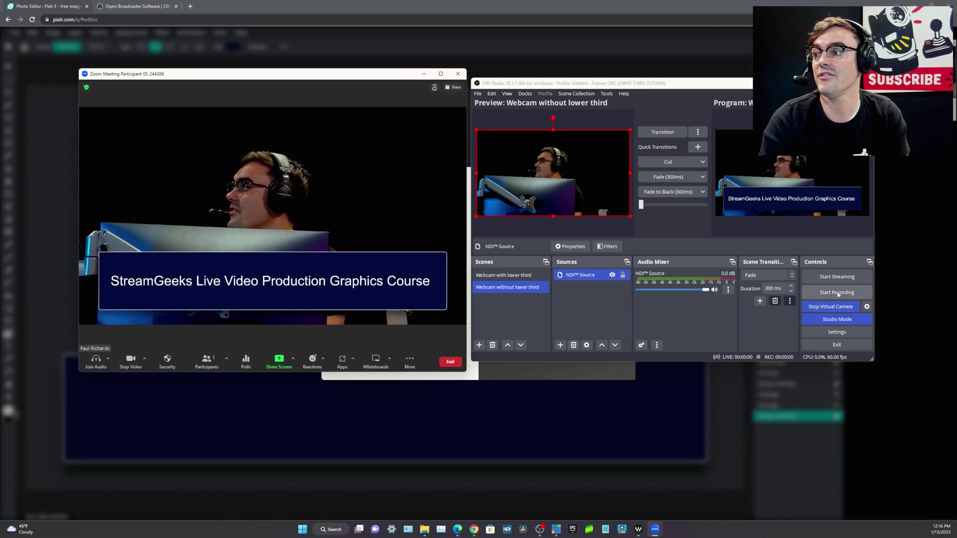
- Fade the lower-third scene live in OBS and keep OBS Virtual Camera as Zoom's camera
{"action": "left_click", "coordinate": [673, 178]}
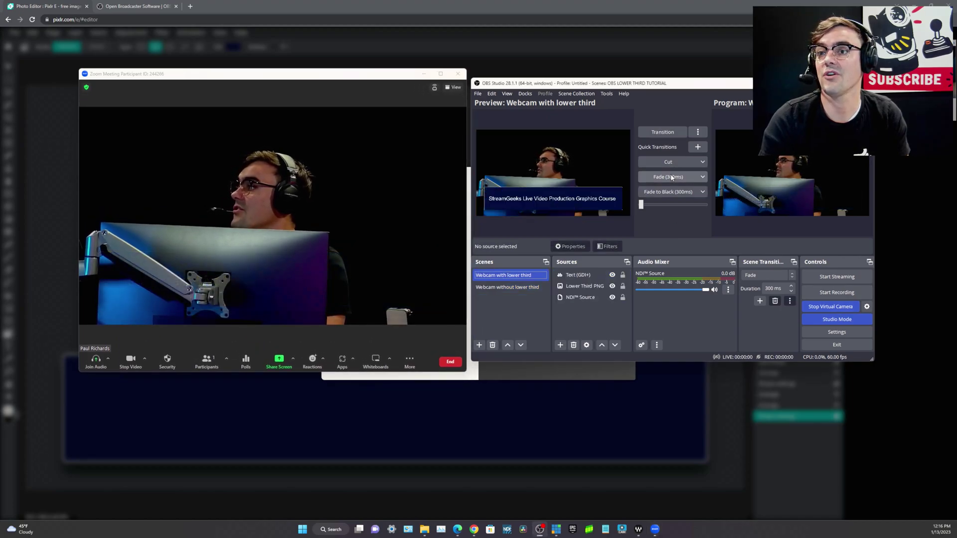
{"action": "left_click", "coordinate": [671, 178]}
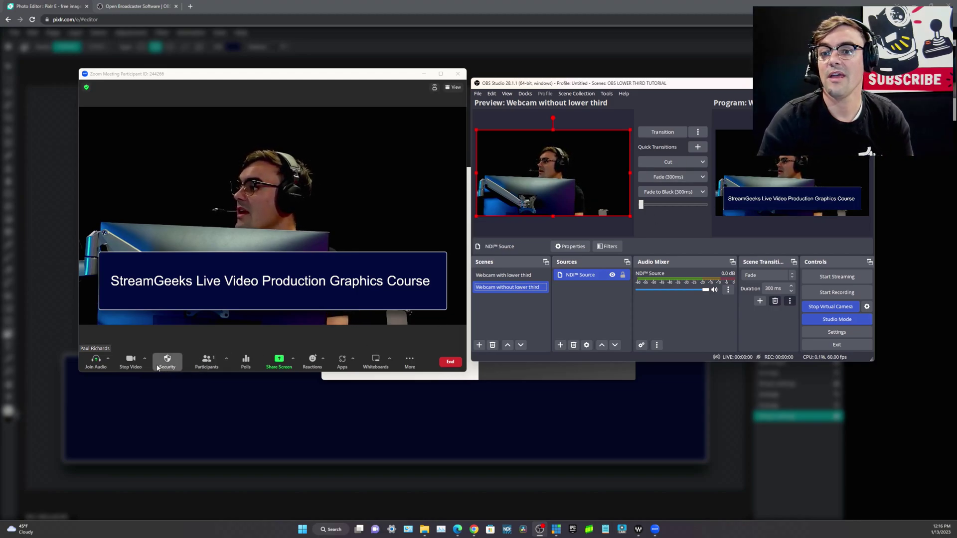
{"action": "left_click", "coordinate": [146, 361]}
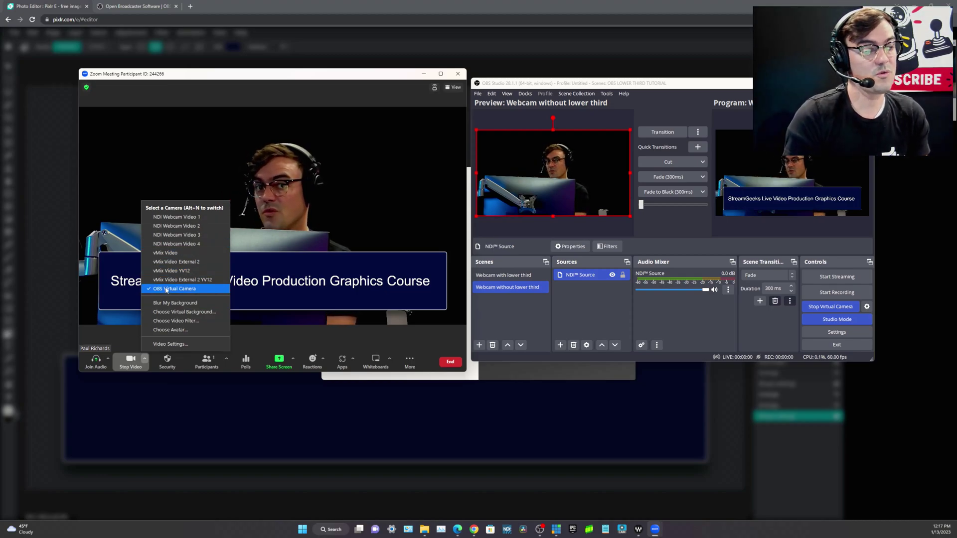
{"action": "left_click", "coordinate": [595, 88]}
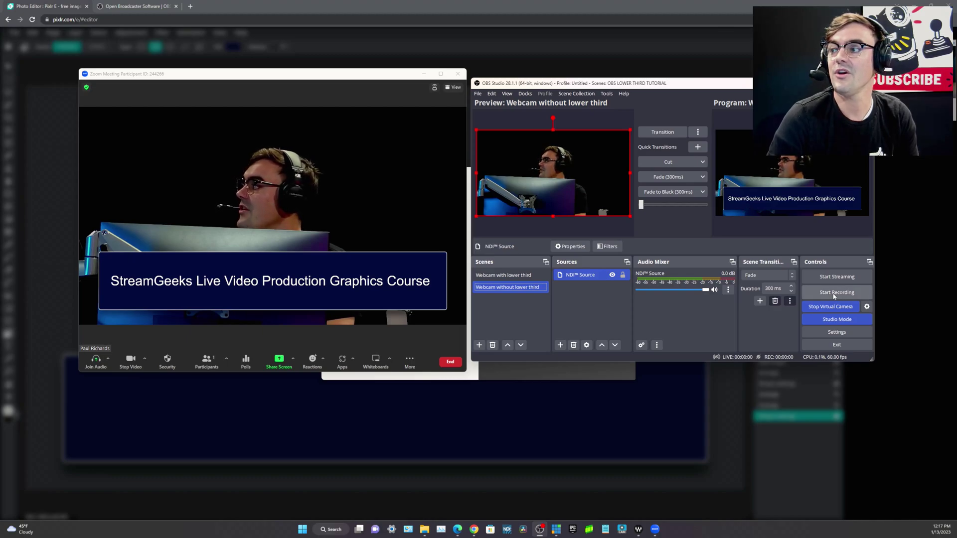
{"action": "left_click", "coordinate": [671, 178]}
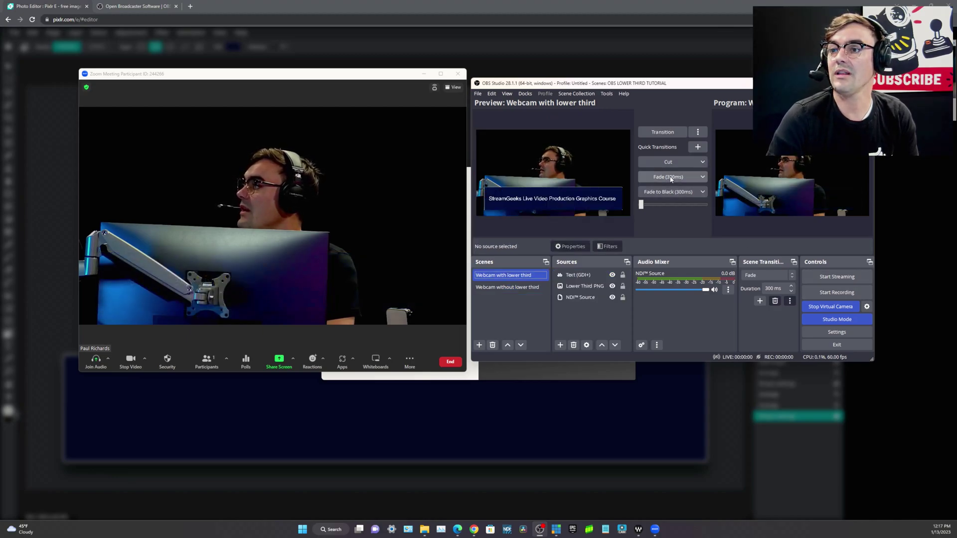
{"action": "left_click", "coordinate": [671, 179]}
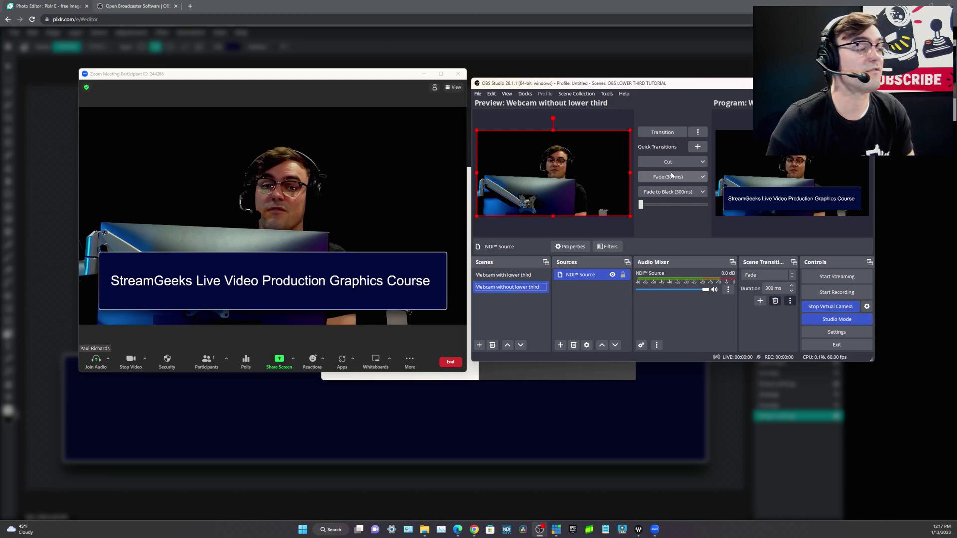